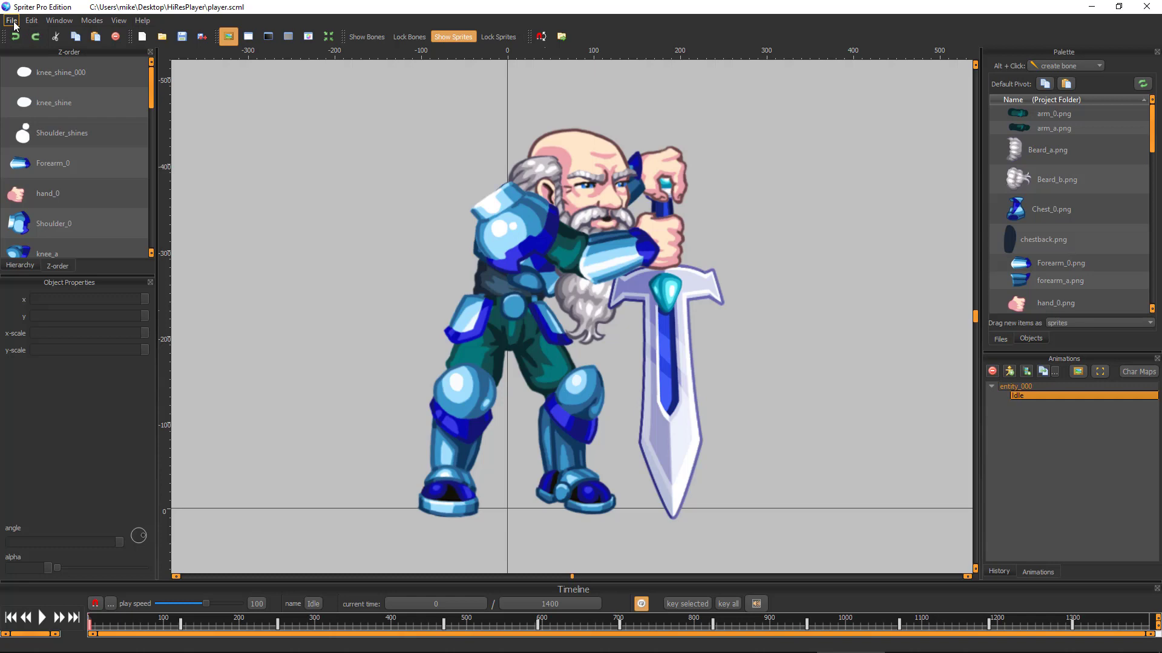
- Enable every Spriter Pro custom save option so scon saves also overwrite the scml
{"action": "left_click", "coordinate": [11, 21]}
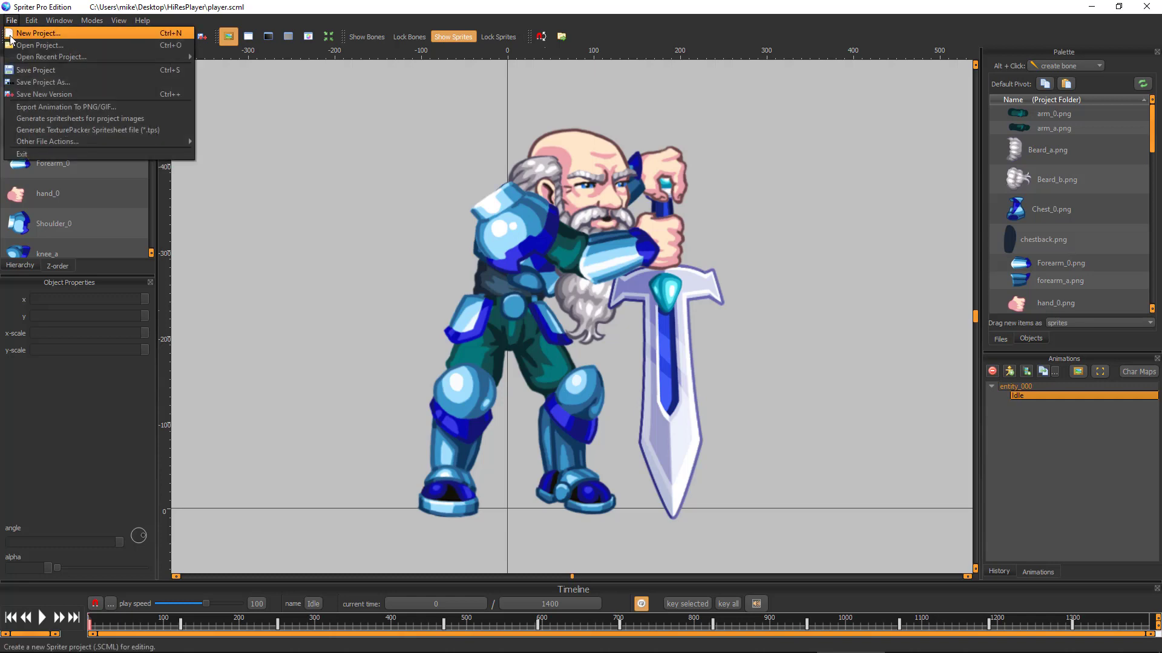
{"action": "mouse_move", "coordinate": [47, 142]}
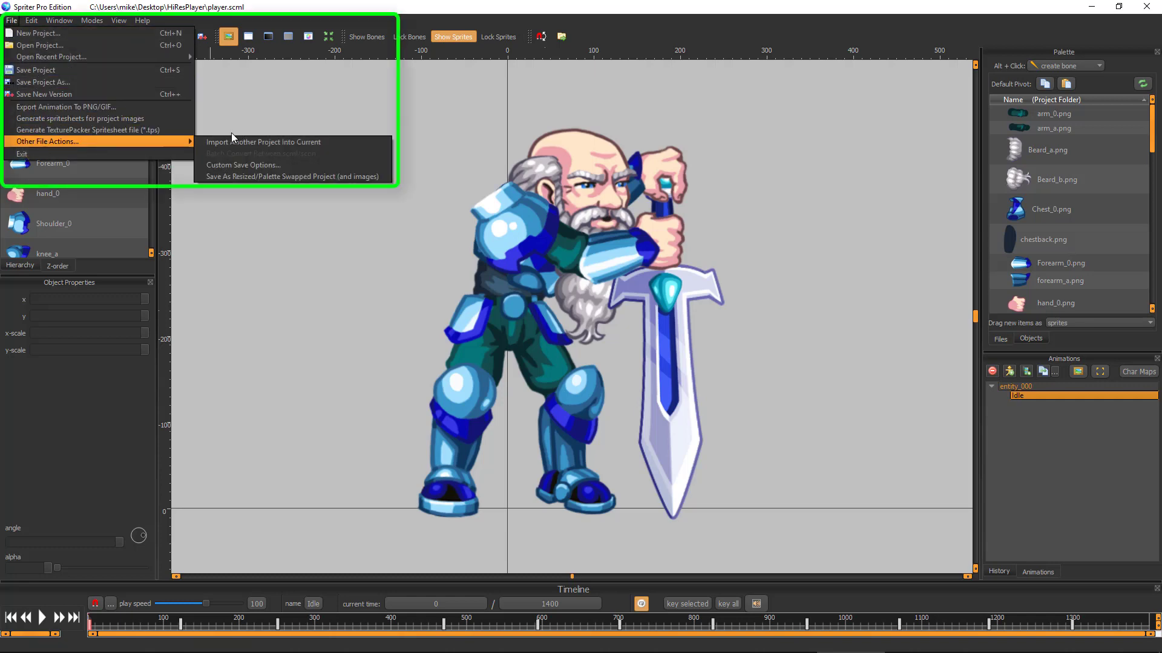
{"action": "left_click", "coordinate": [210, 170]}
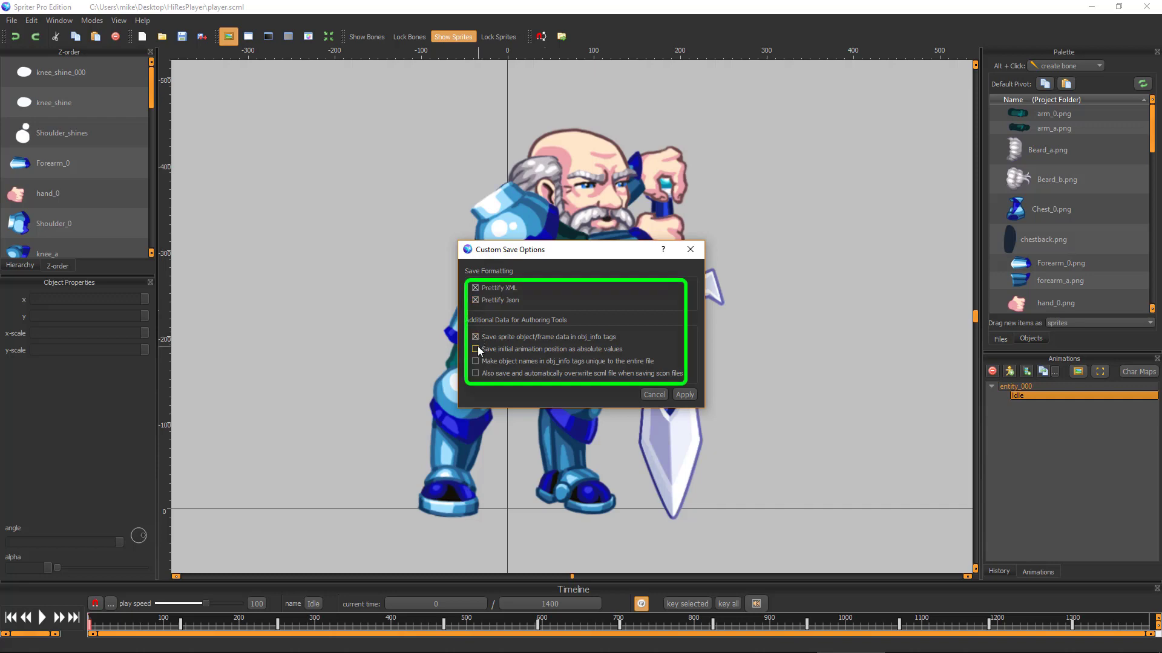
{"action": "left_click", "coordinate": [685, 395]}
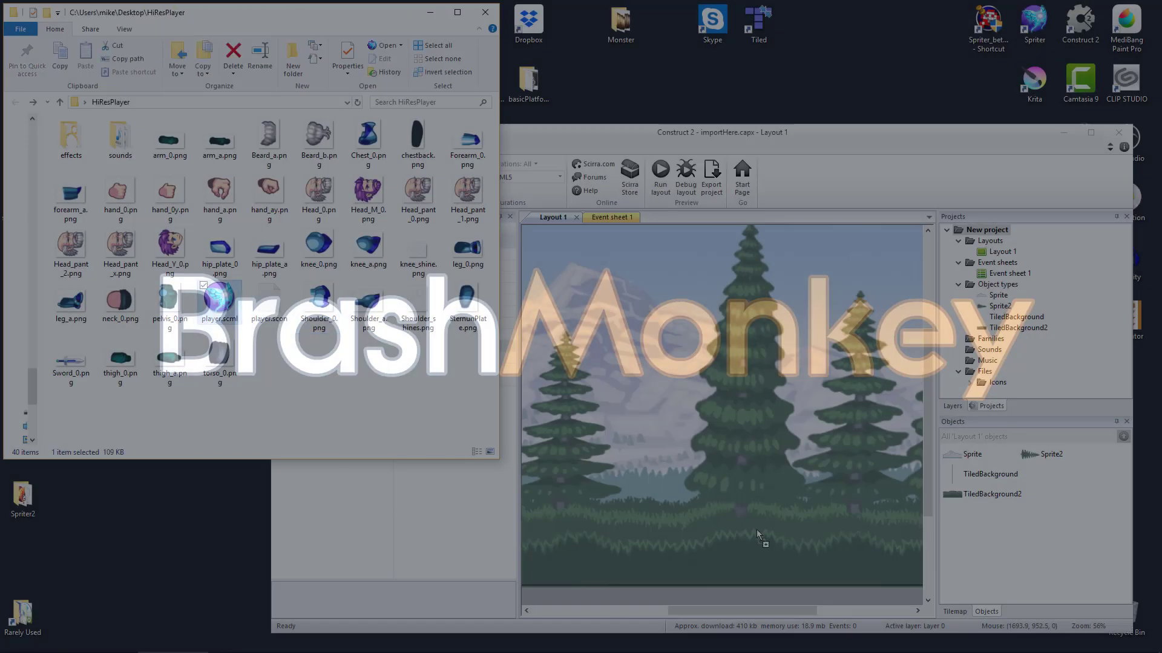
- Import player.scml into the layout and add an Adjust HSL effect to the Sword sprite
{"action": "left_click_drag", "start_coordinate": [758, 535], "coordinate": [757, 537]}
{"action": "left_click", "coordinate": [658, 376]}
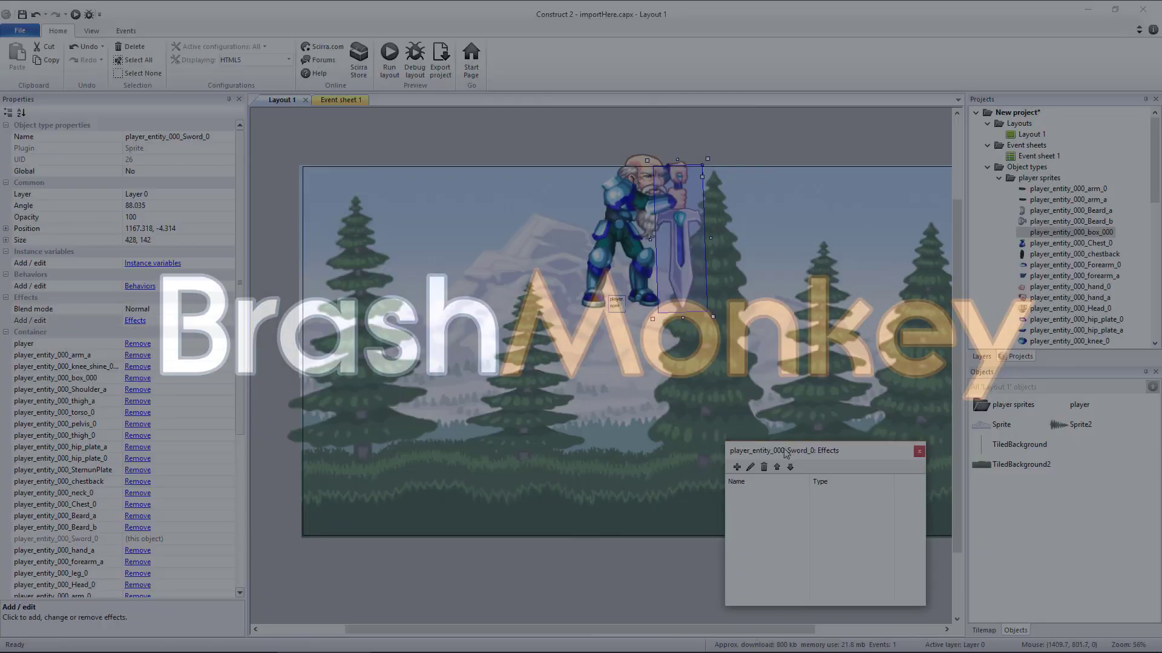
{"action": "left_click", "coordinate": [736, 467]}
{"action": "scroll", "coordinate": [581, 309], "scroll_direction": "down", "scroll_amount": 3}
{"action": "left_click", "coordinate": [499, 340]}
{"action": "left_click", "coordinate": [620, 426]}
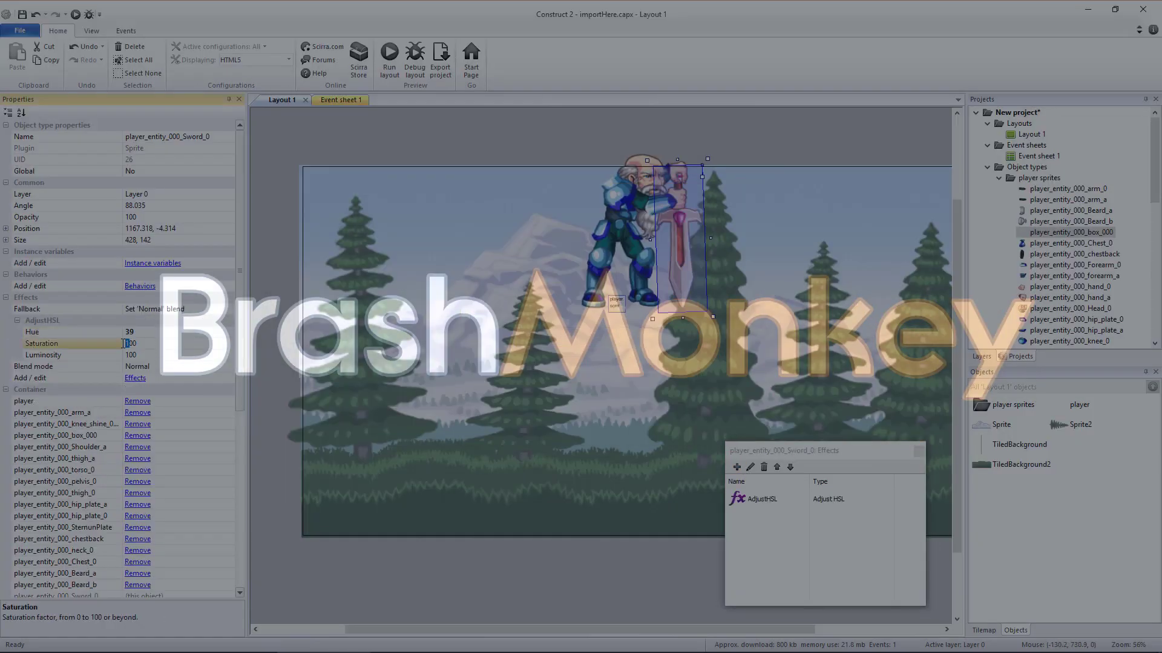
{"action": "left_click", "coordinate": [450, 119]}
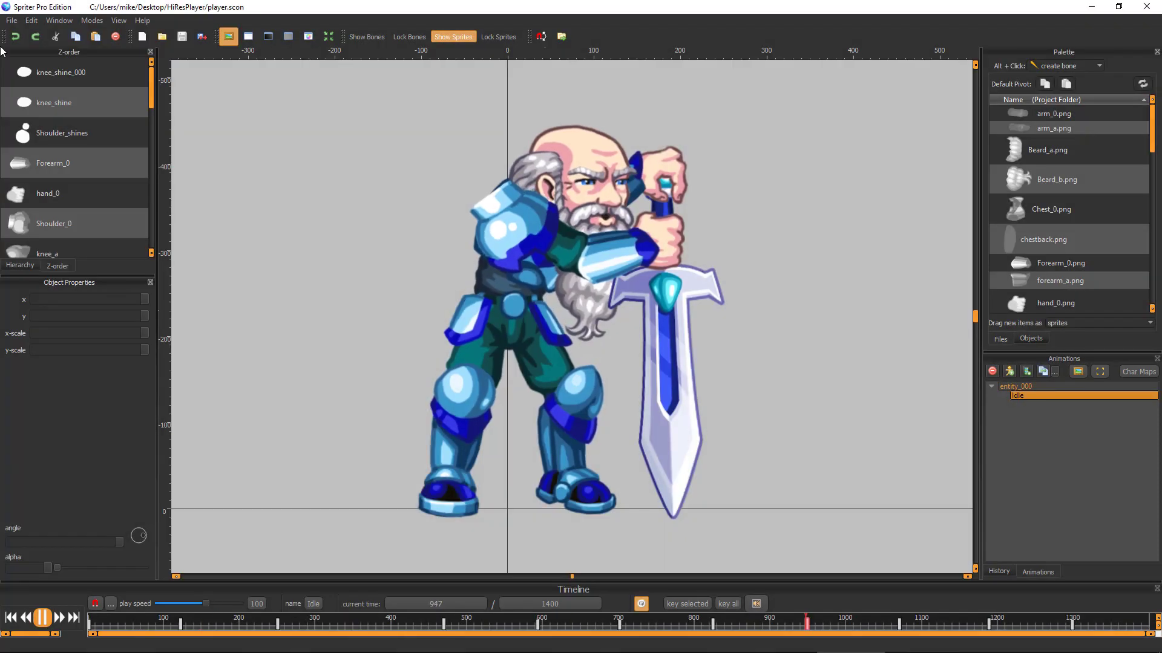
- Re-save the Spriter project as player.scon in scon/json format, replacing the existing file
{"action": "left_click", "coordinate": [12, 20]}
{"action": "left_click", "coordinate": [55, 83]}
{"action": "left_click", "coordinate": [479, 320]}
{"action": "left_click", "coordinate": [602, 332]}
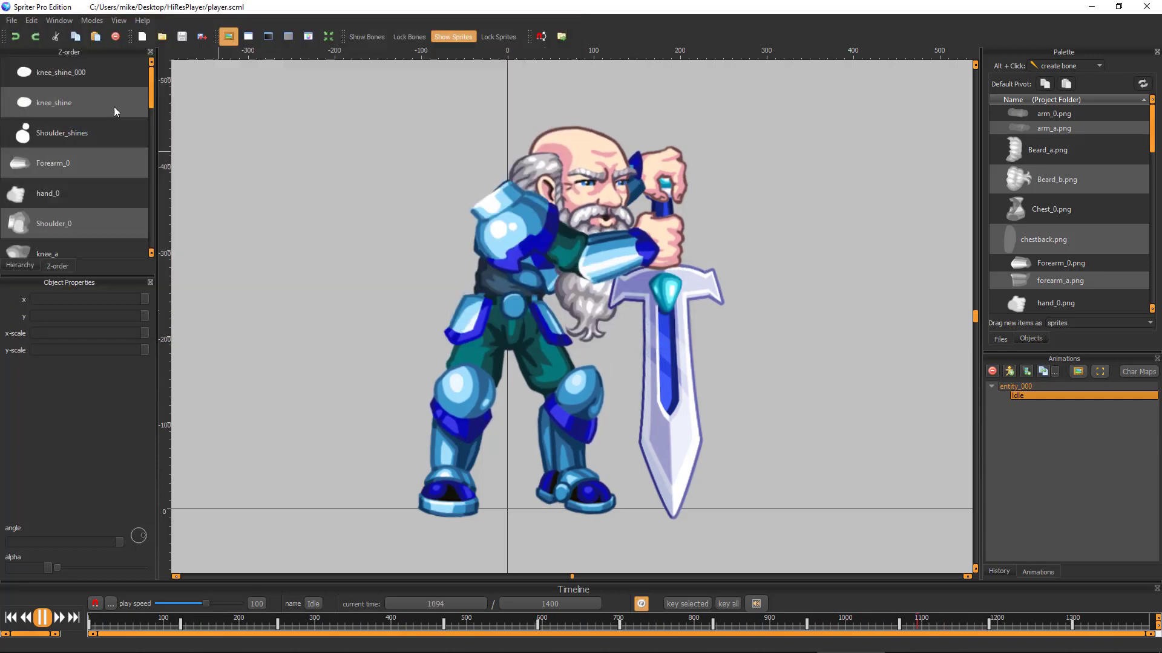
{"action": "left_click", "coordinate": [11, 20]}
{"action": "left_click", "coordinate": [52, 83]}
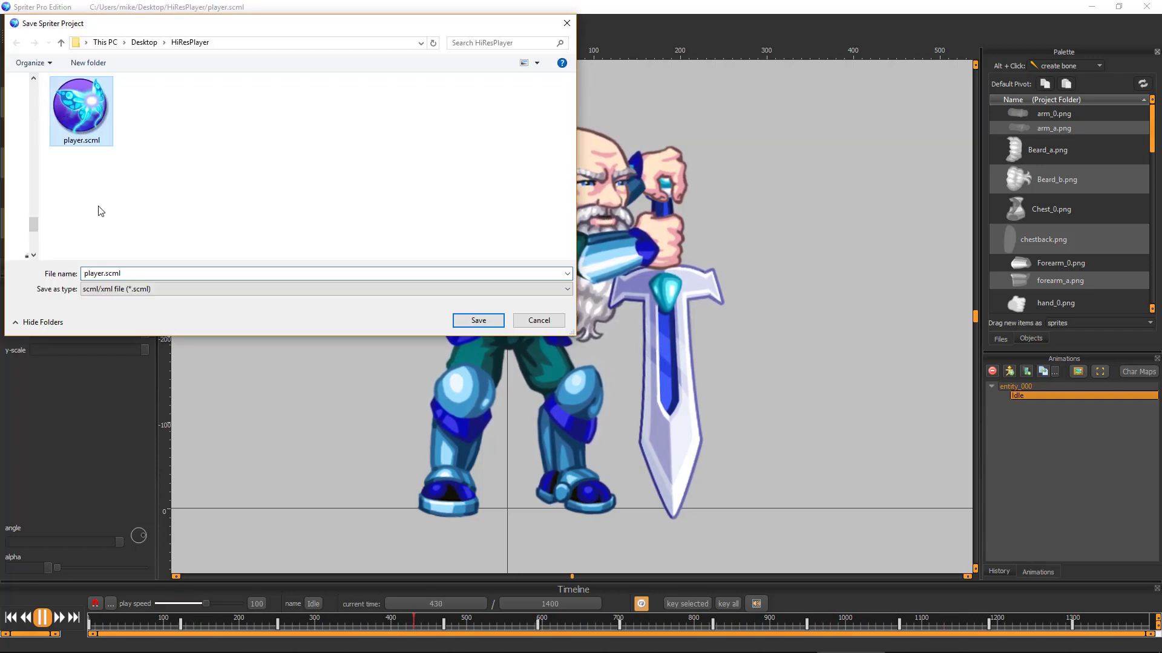
{"action": "left_click", "coordinate": [109, 289]}
{"action": "left_click", "coordinate": [98, 311]}
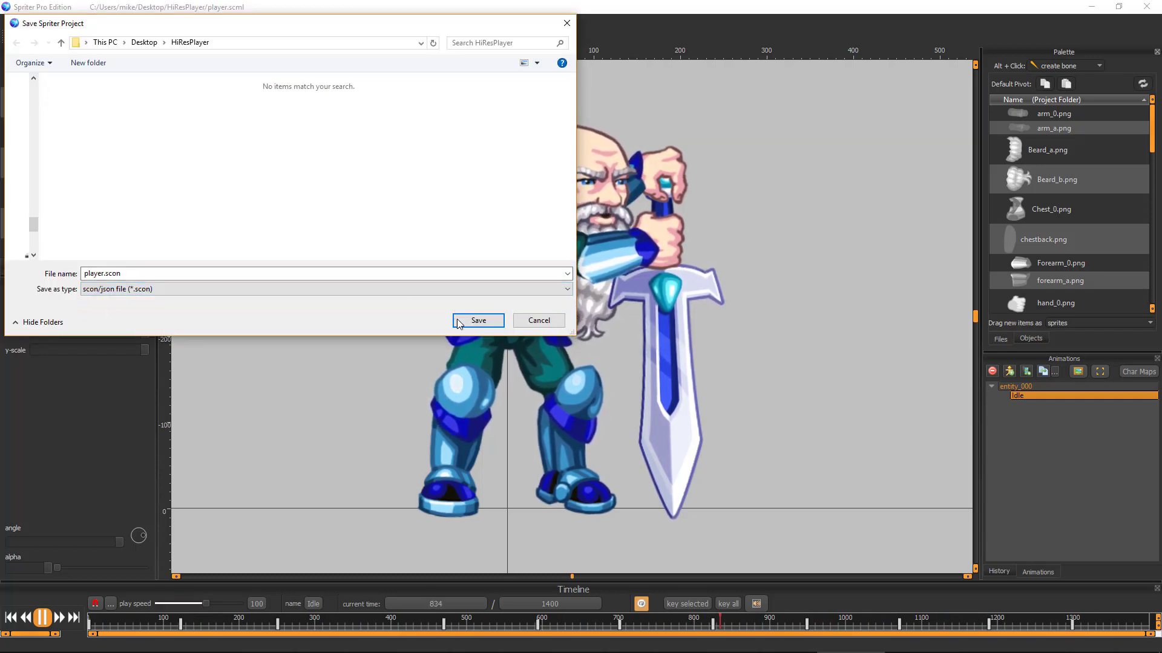
{"action": "left_click", "coordinate": [478, 321]}
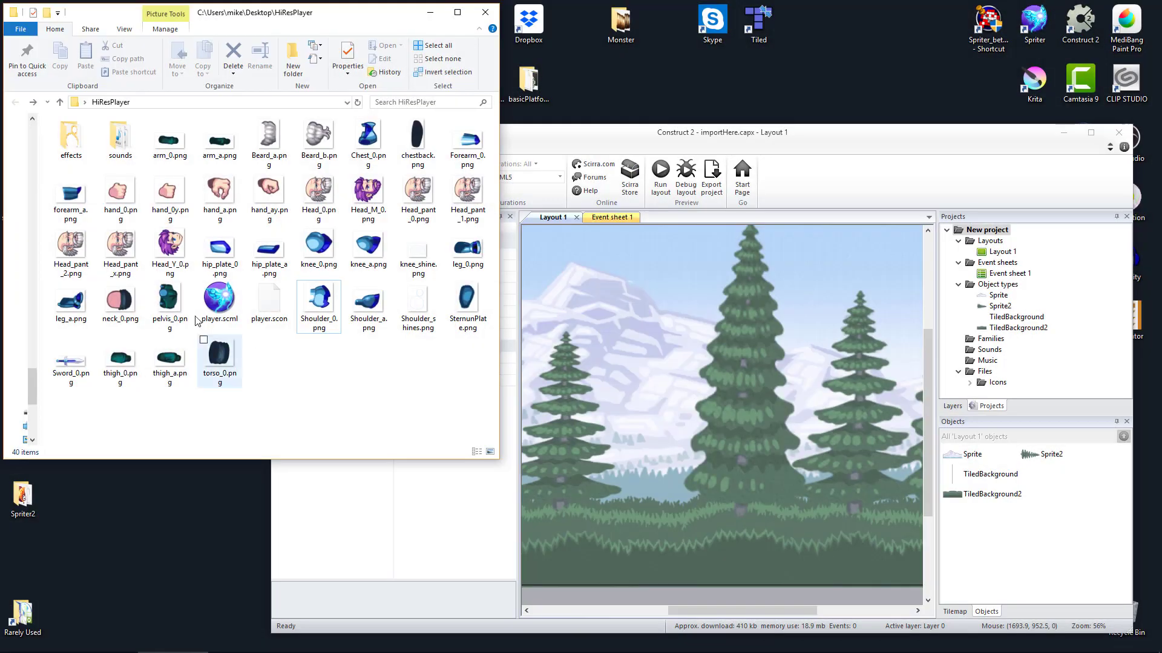
- Import player.scml into Construct 2 with the exhale and inhale sounds, accepting the SCML notice
{"action": "left_click_drag", "start_coordinate": [219, 300], "coordinate": [756, 531]}
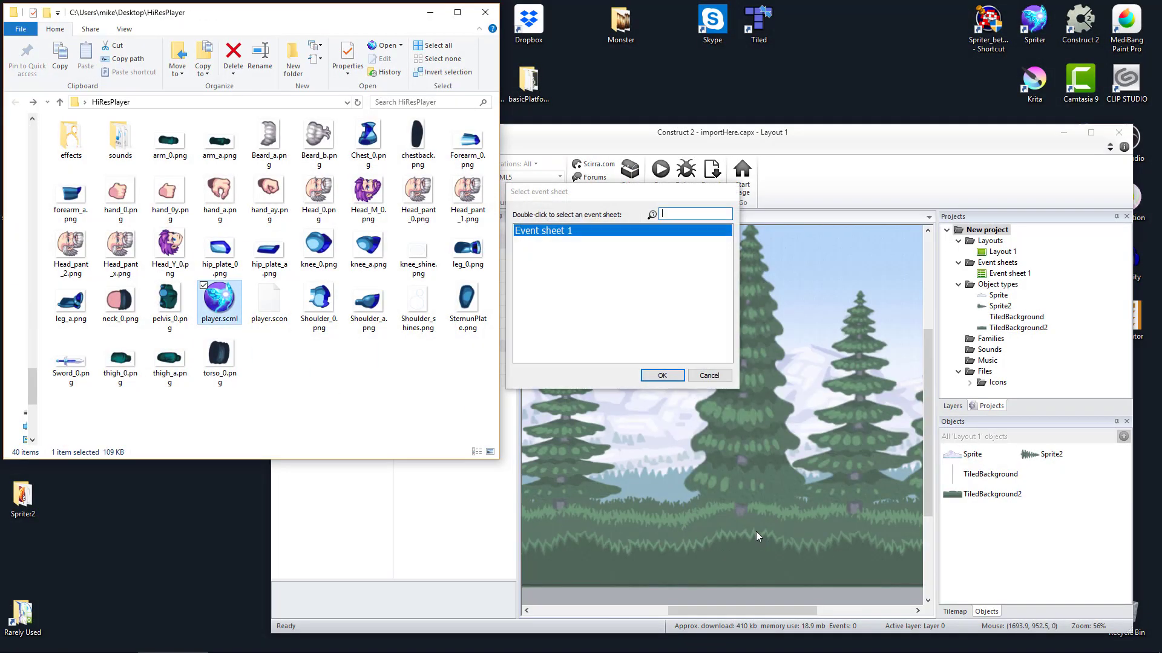
{"action": "left_click", "coordinate": [660, 375]}
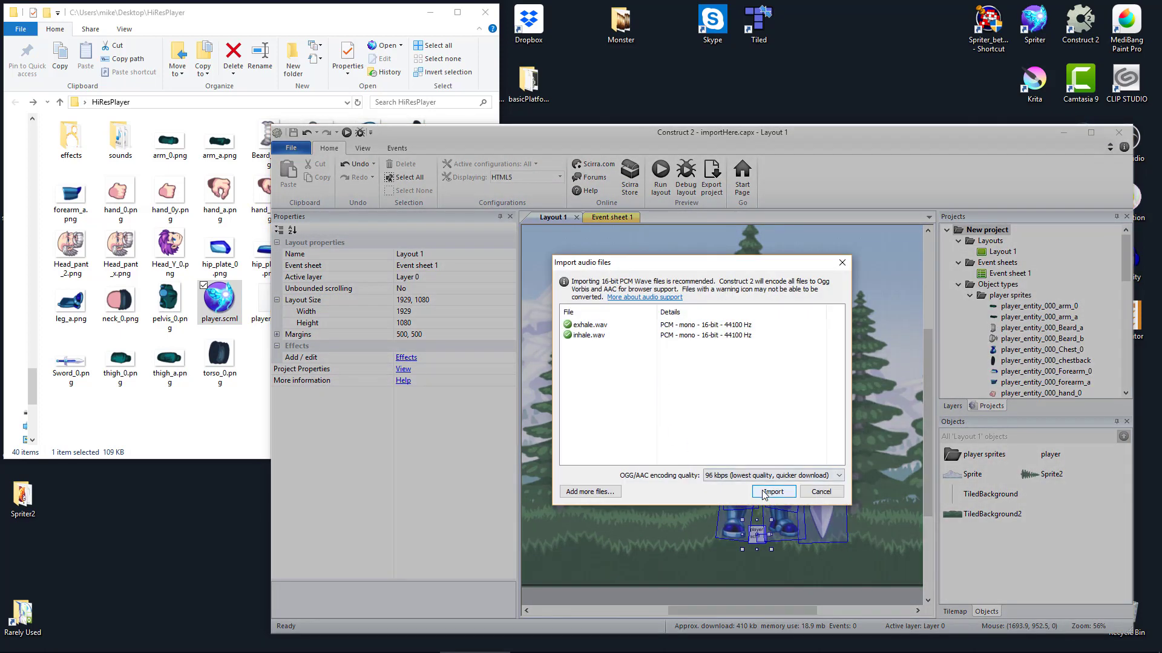
{"action": "left_click", "coordinate": [762, 491]}
{"action": "left_click", "coordinate": [763, 492]}
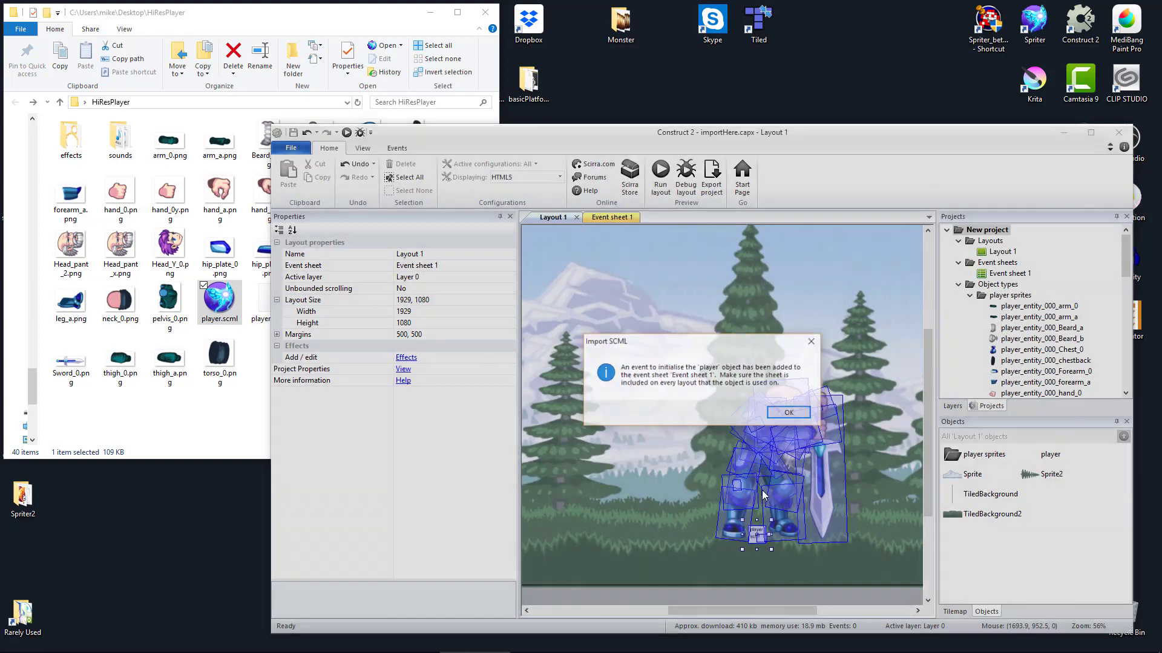
{"action": "left_click", "coordinate": [789, 416]}
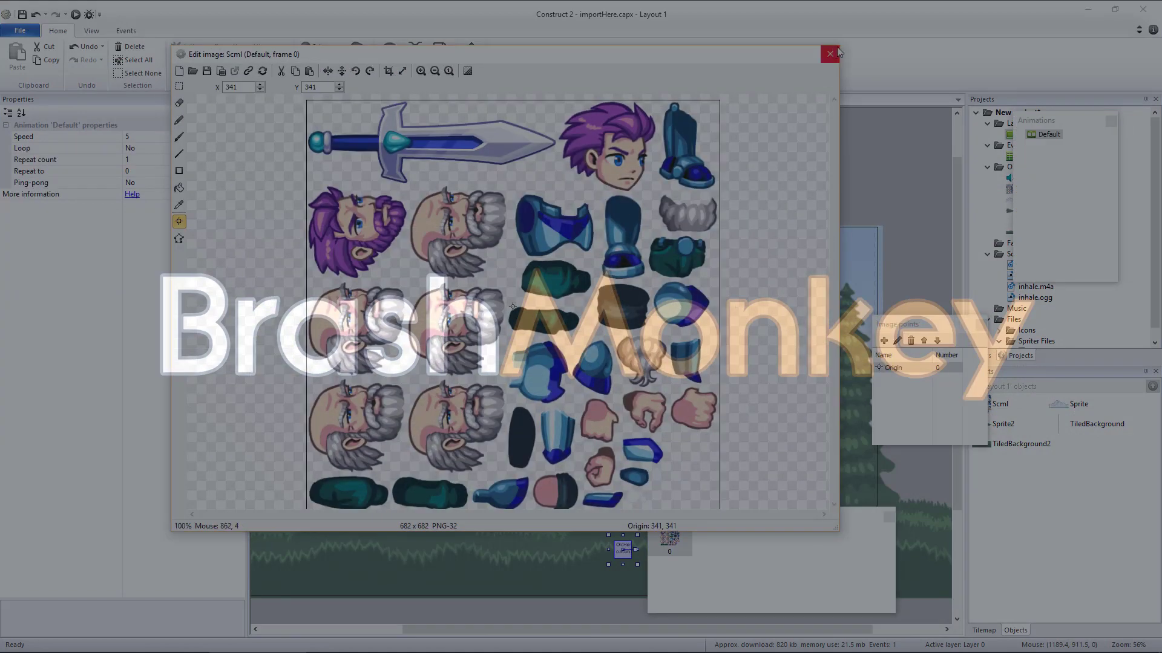
- Give the Scml knight an Adjust HSL effect with hue 39 and saturation 200, then preview it
{"action": "left_click", "coordinate": [828, 53]}
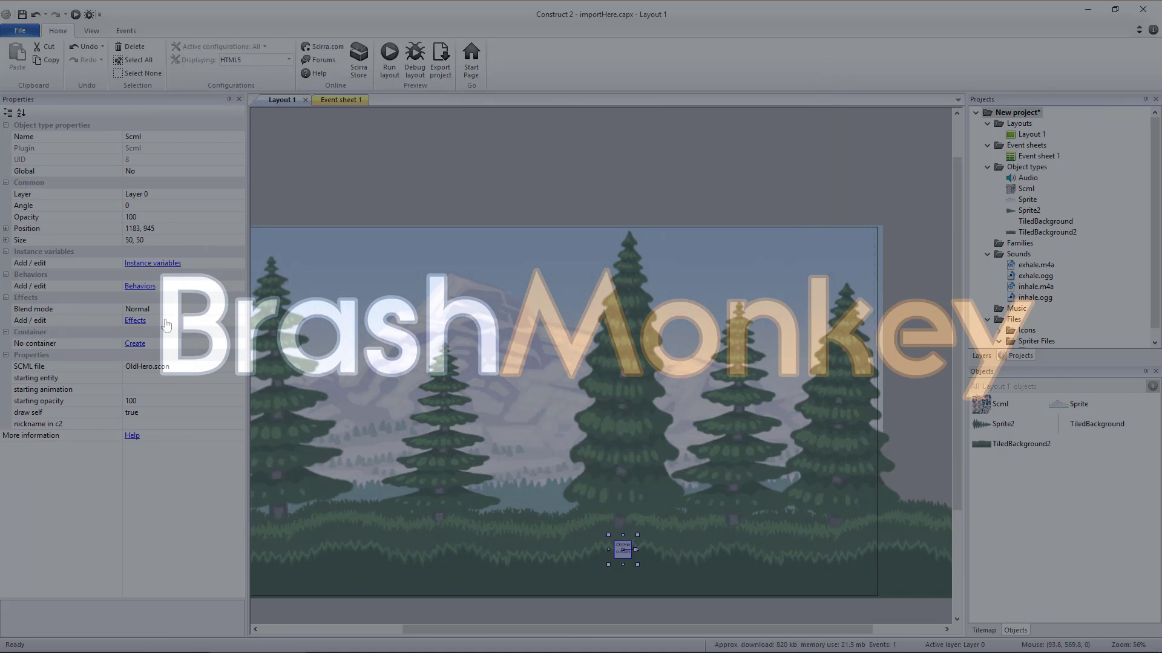
{"action": "left_click", "coordinate": [134, 320]}
{"action": "left_click", "coordinate": [735, 467]}
{"action": "scroll", "coordinate": [581, 318], "scroll_direction": "down", "scroll_amount": 2}
{"action": "double_click", "coordinate": [509, 336]}
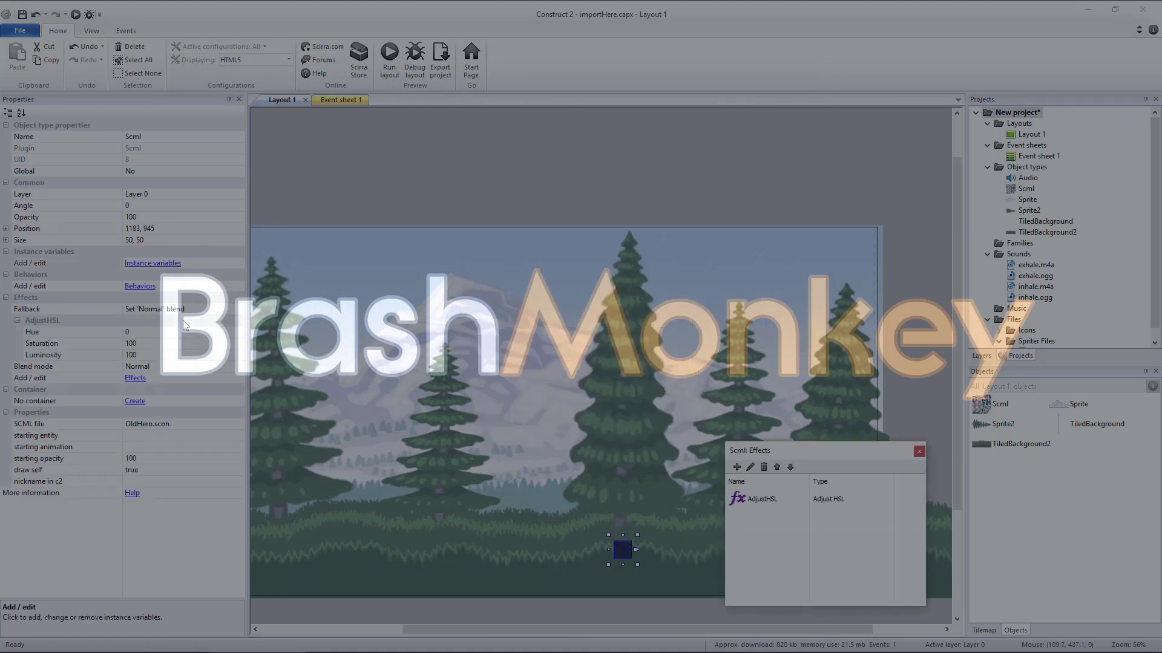
{"action": "left_click", "coordinate": [144, 334]}
{"action": "left_click", "coordinate": [153, 348]}
{"action": "type", "text": "200"}
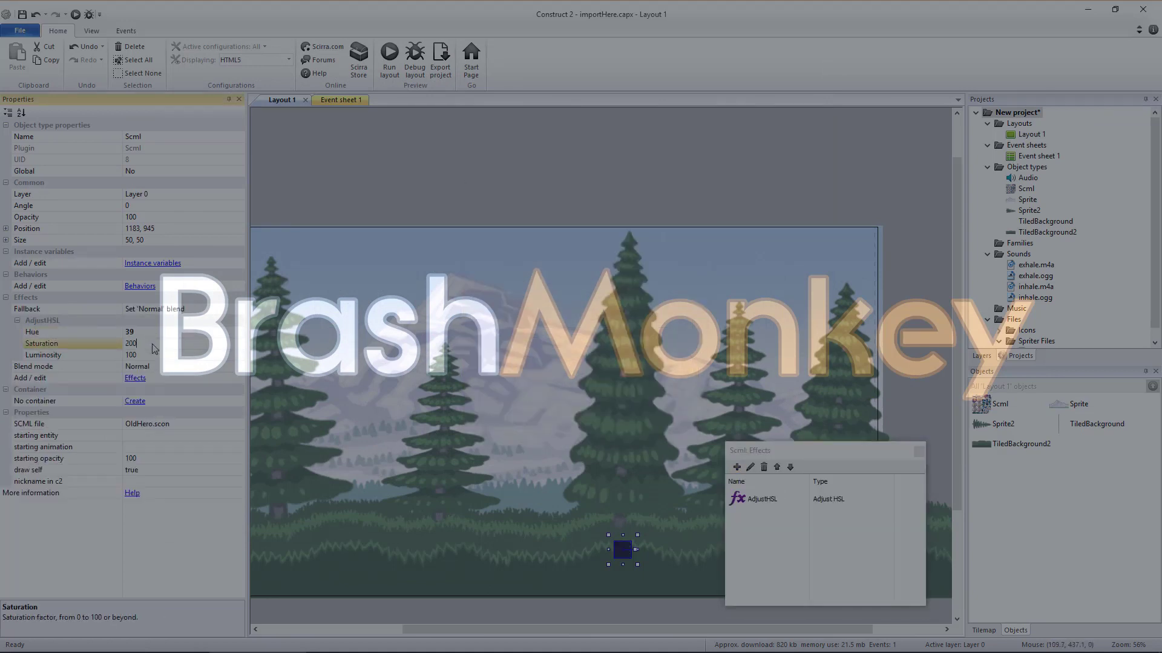
{"action": "left_click", "coordinate": [390, 57]}
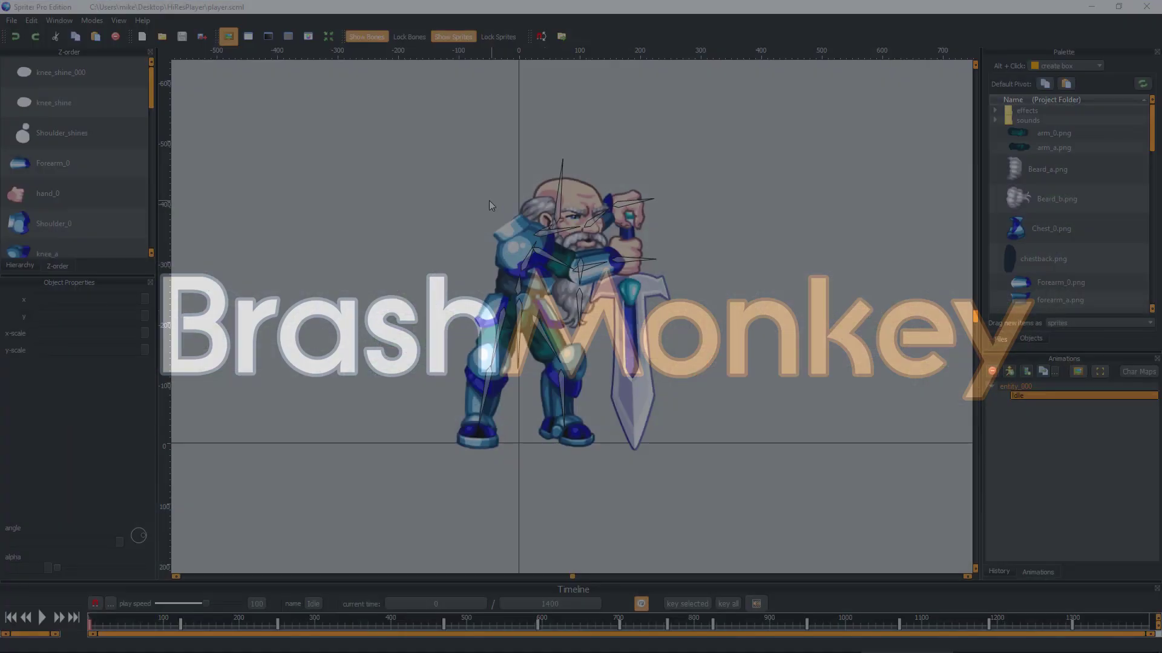
- Save the boxed knight project as player.scon in scon/json format, replacing the earlier file
{"action": "left_click_drag", "start_coordinate": [490, 201], "coordinate": [585, 443]}
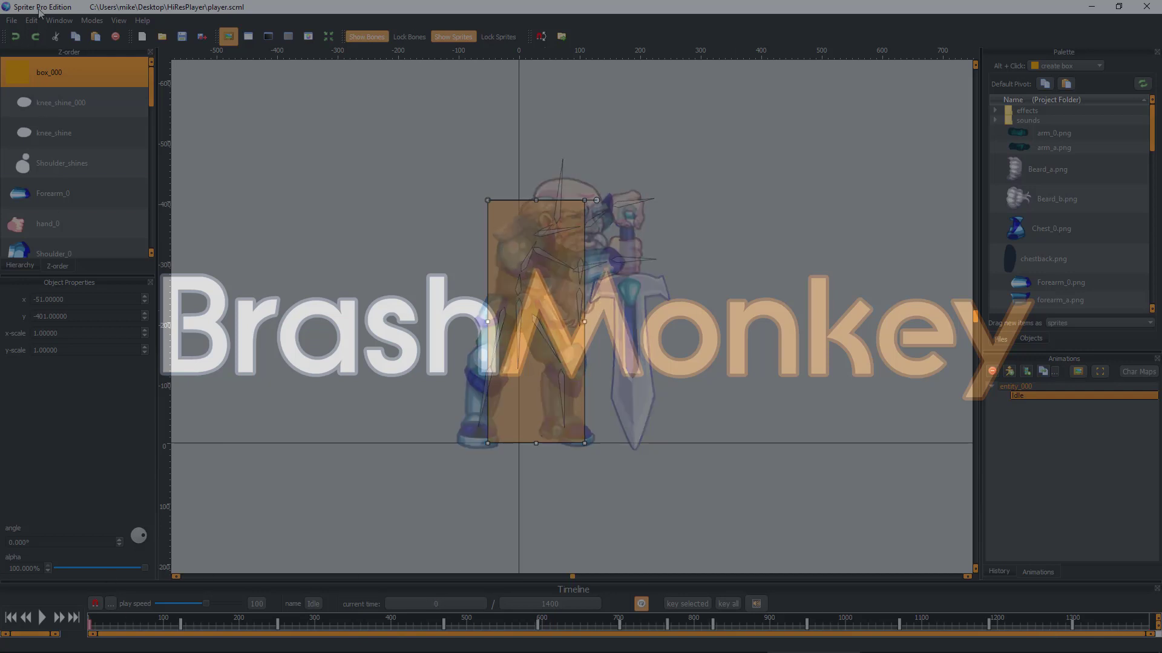
{"action": "left_click", "coordinate": [12, 24]}
{"action": "left_click", "coordinate": [12, 22]}
{"action": "left_click", "coordinate": [32, 83]}
{"action": "left_click", "coordinate": [127, 290]}
{"action": "left_click", "coordinate": [127, 310]}
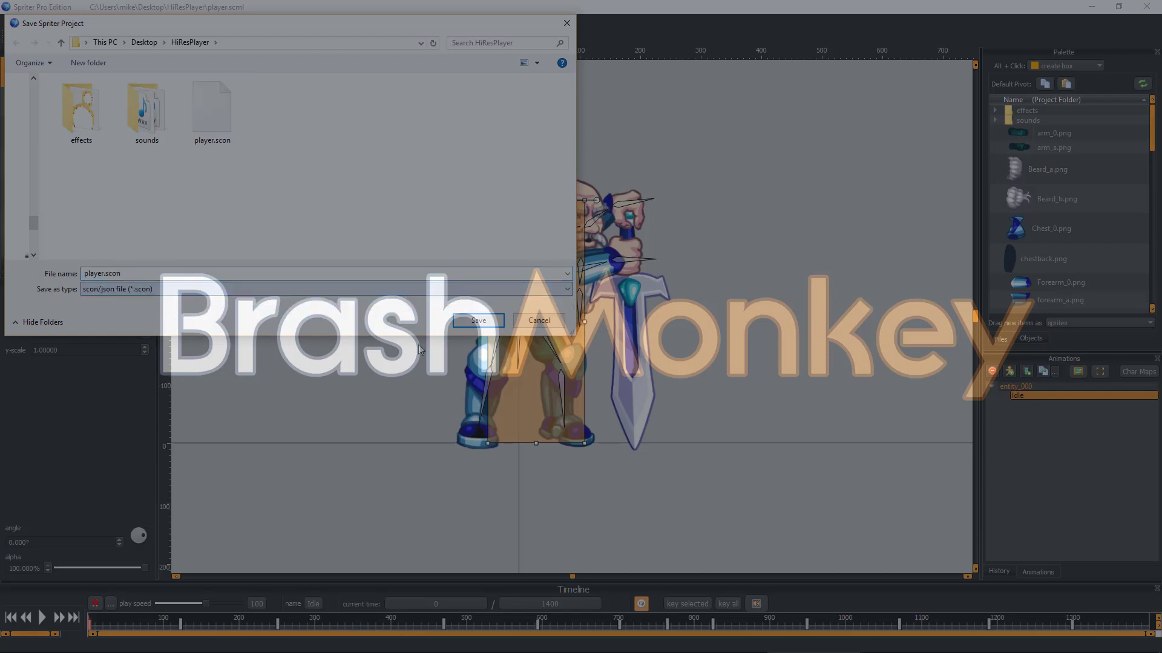
{"action": "left_click", "coordinate": [490, 320]}
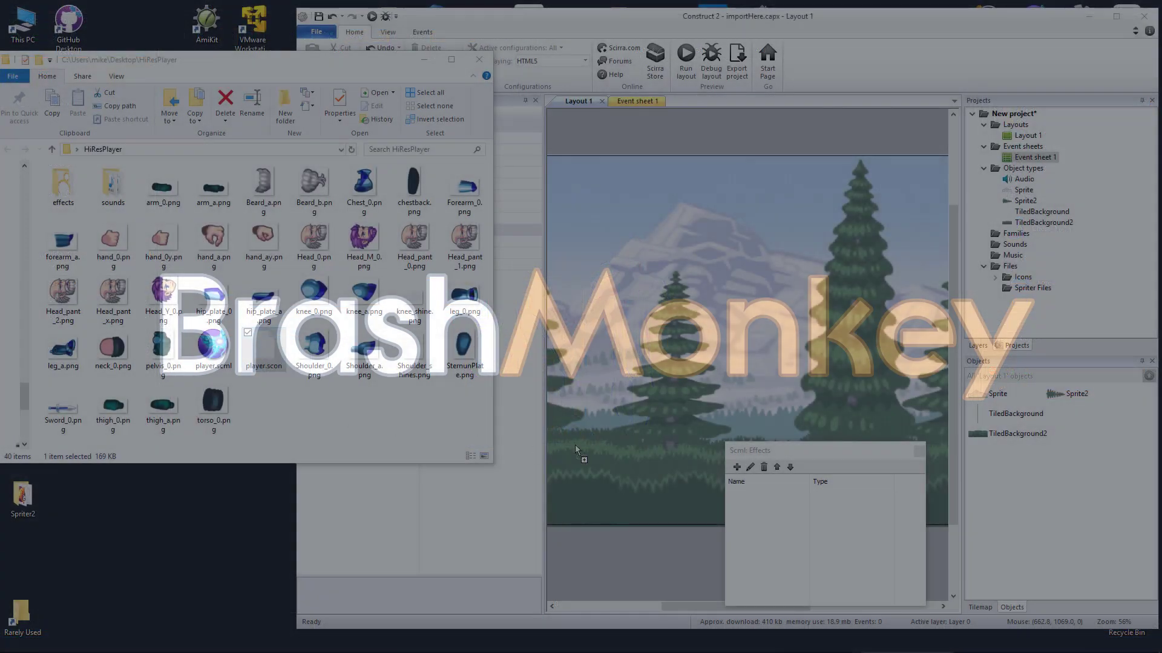
- Import the boxed player project with converted exhale and inhale sounds, then select player_entity_000_box_000
{"action": "left_click_drag", "start_coordinate": [576, 449], "coordinate": [577, 450]}
{"action": "left_click", "coordinate": [658, 373]}
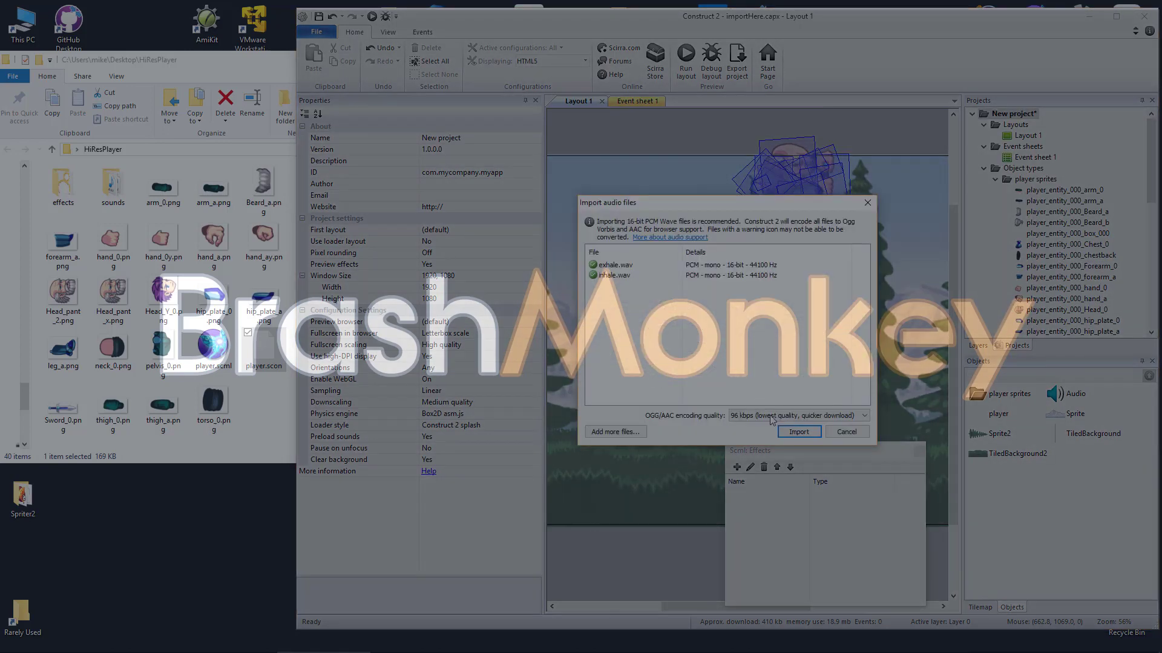
{"action": "left_click", "coordinate": [796, 429]}
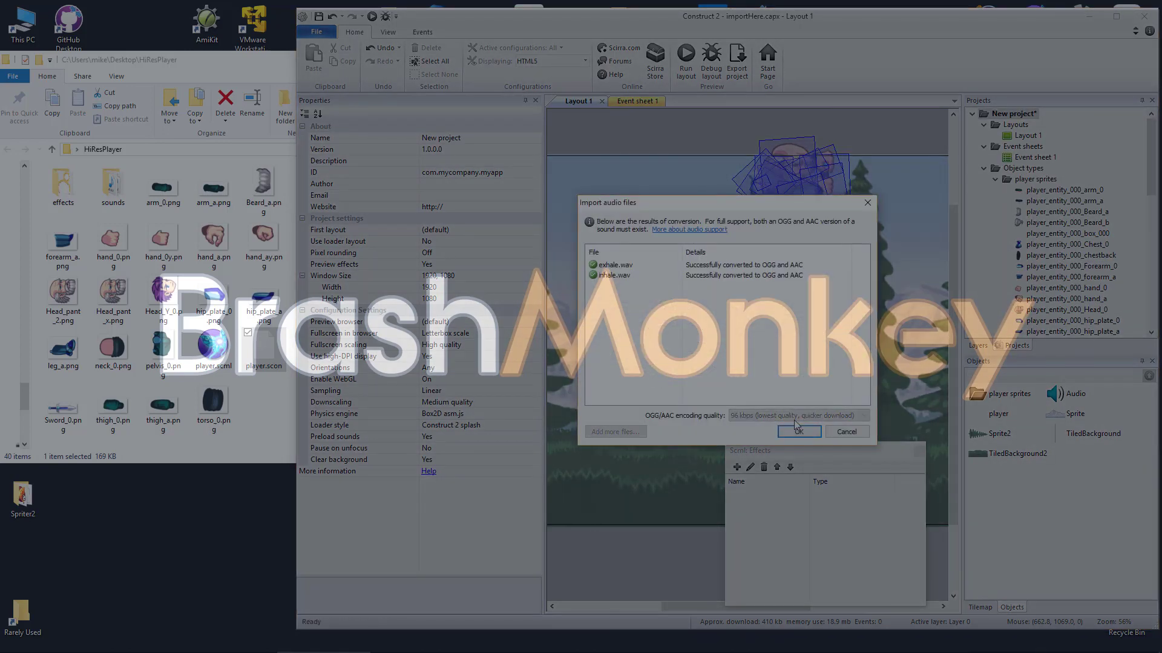
{"action": "left_click", "coordinate": [797, 433]}
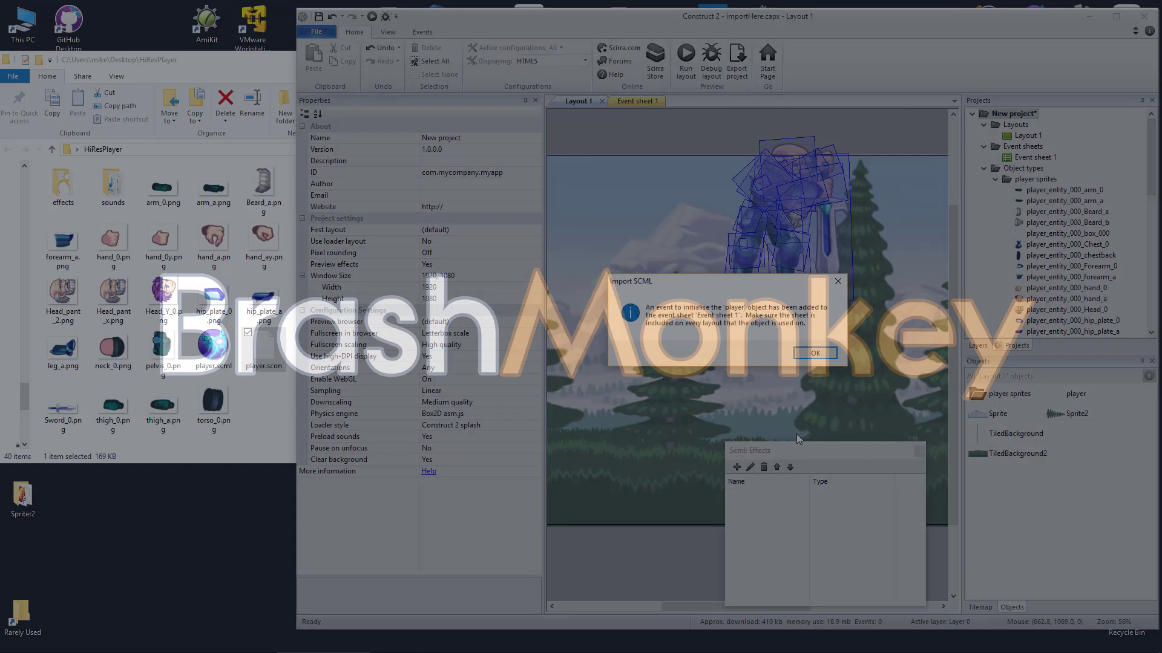
{"action": "left_click", "coordinate": [811, 357]}
{"action": "left_click", "coordinate": [1049, 235]}
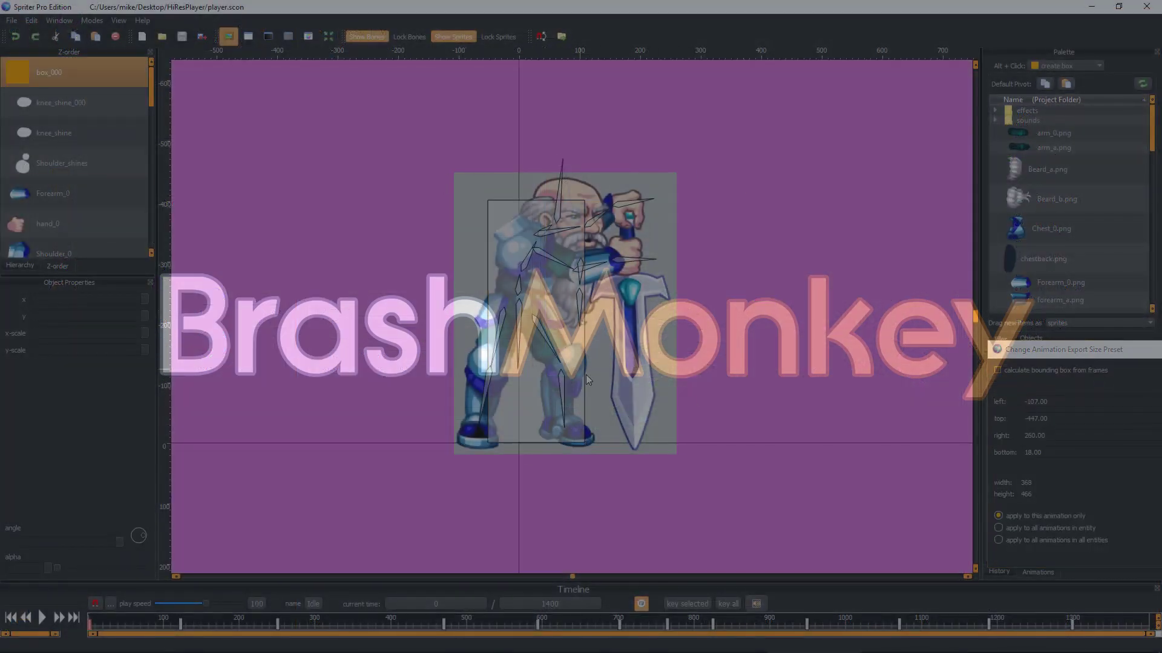
- Set the export size preset to a frame-calculated bounding box for all entity animations
{"action": "left_click", "coordinate": [1077, 361]}
{"action": "left_click_drag", "start_coordinate": [842, 299], "coordinate": [788, 259]}
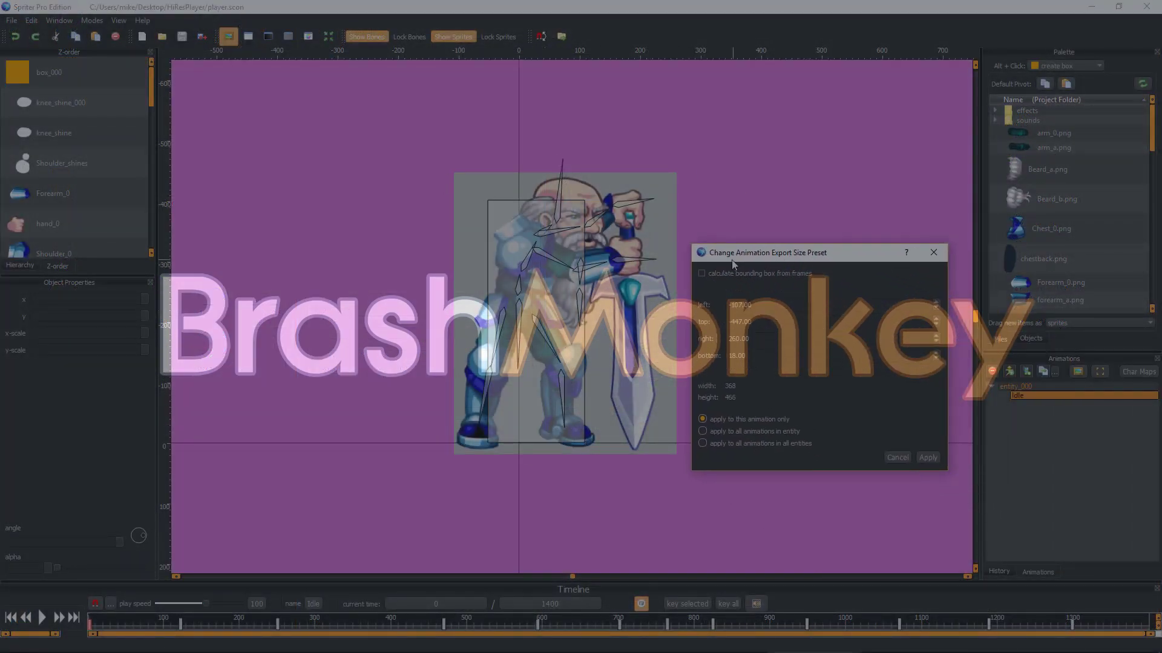
{"action": "left_click", "coordinate": [702, 274]}
{"action": "left_click", "coordinate": [733, 428]}
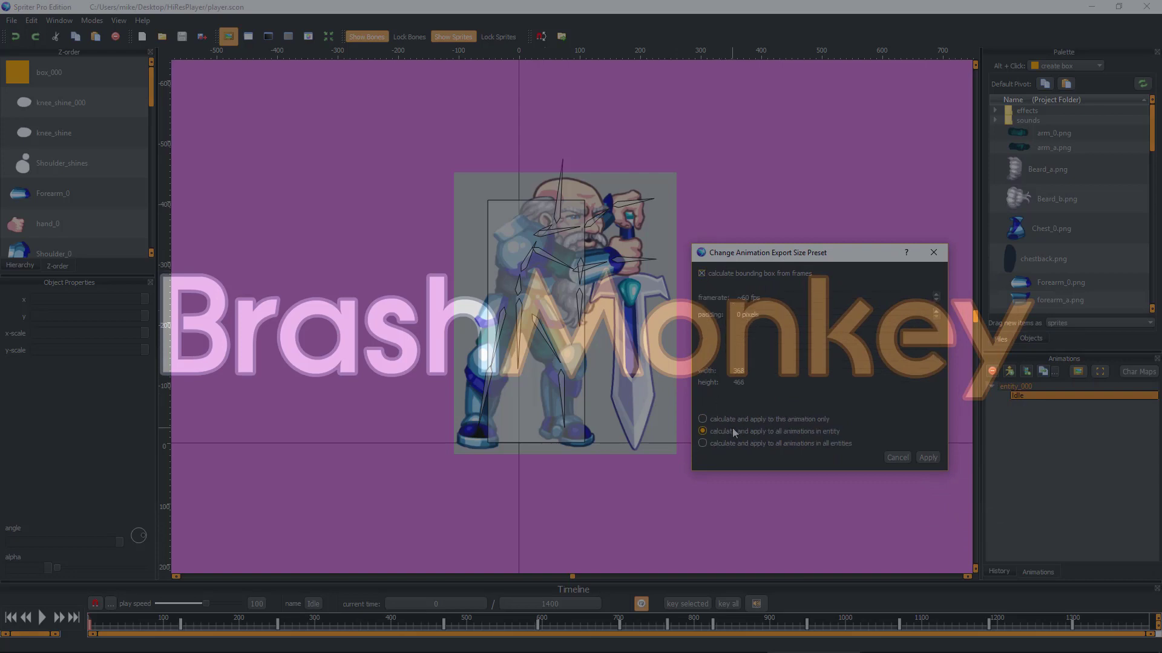
{"action": "left_click", "coordinate": [927, 457]}
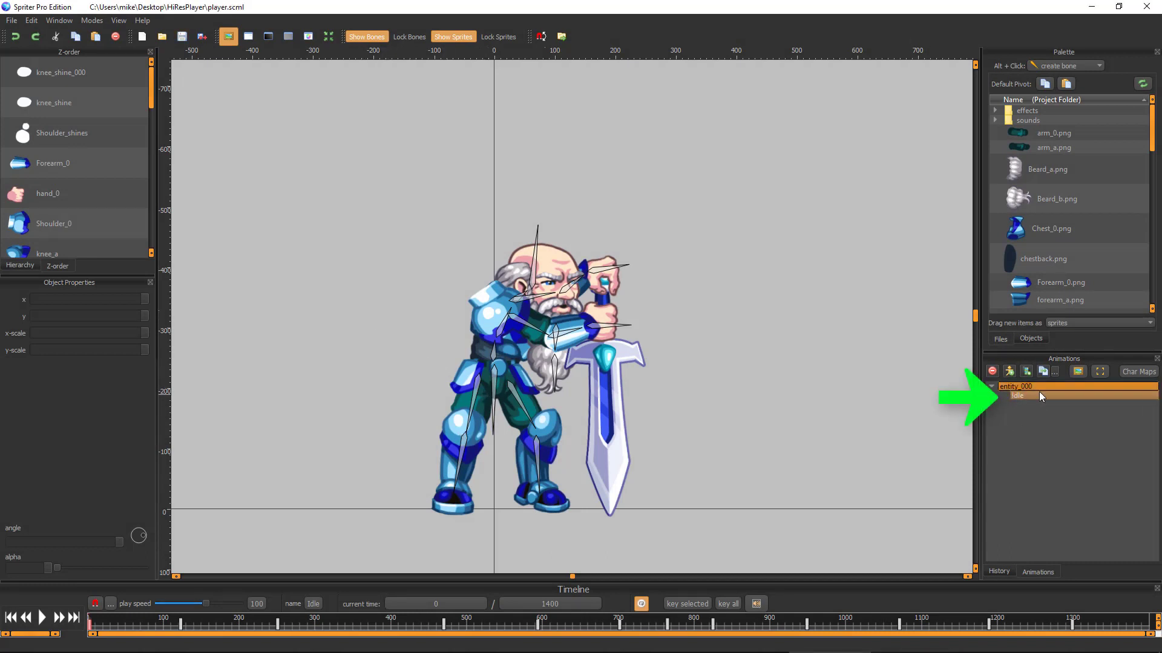
- Calculate the Idle animation's export box from frames and apply it to all entity animations
{"action": "left_click", "coordinate": [1024, 396]}
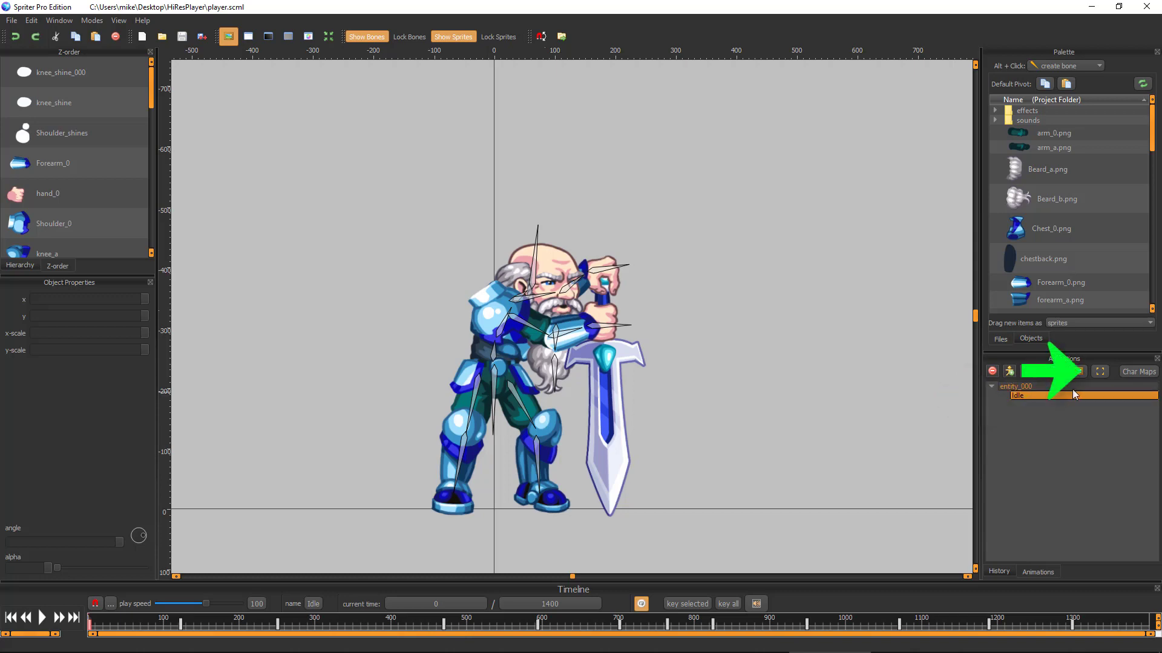
{"action": "left_click", "coordinate": [1100, 372]}
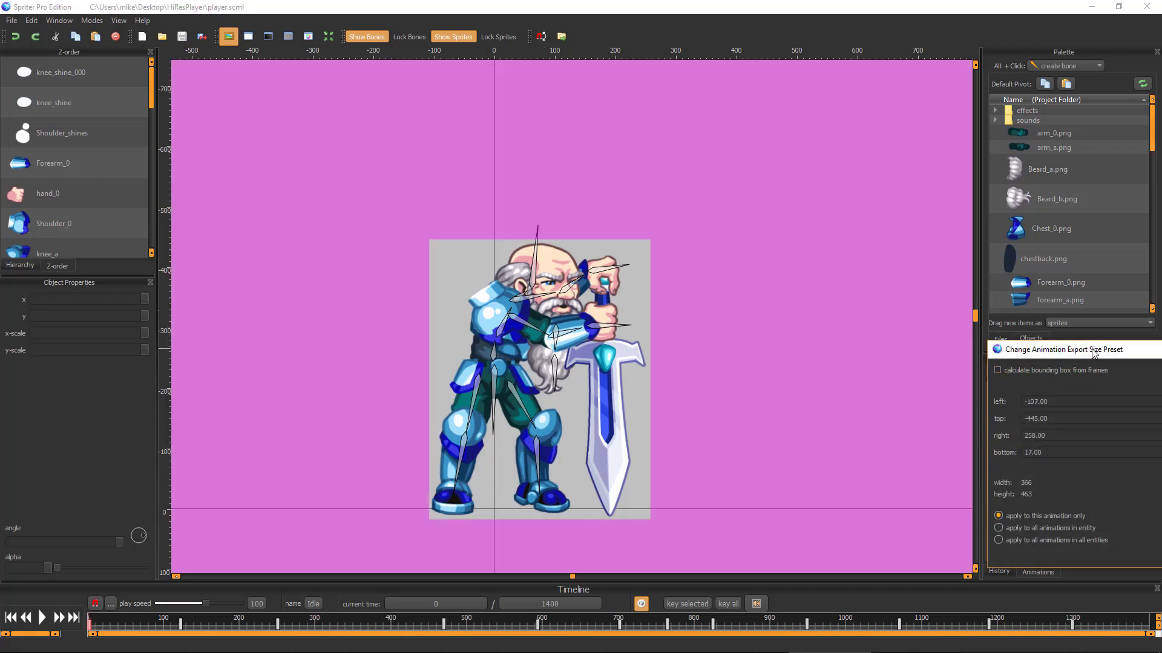
{"action": "left_click_drag", "start_coordinate": [1094, 354], "coordinate": [869, 265]}
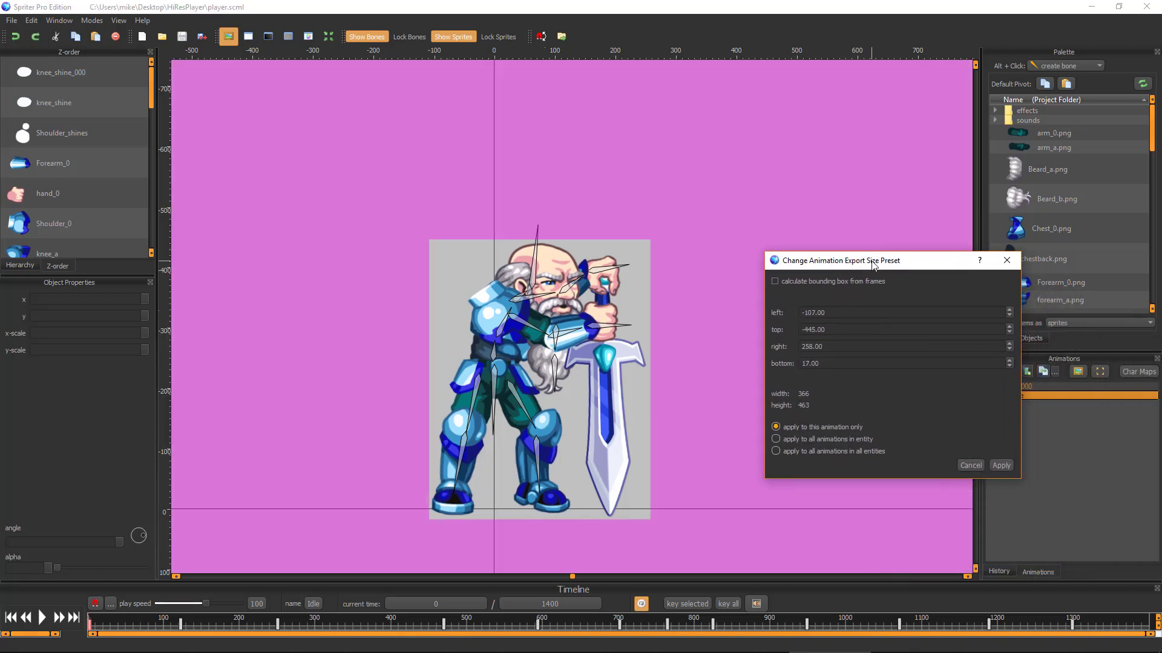
{"action": "left_click", "coordinate": [776, 280]}
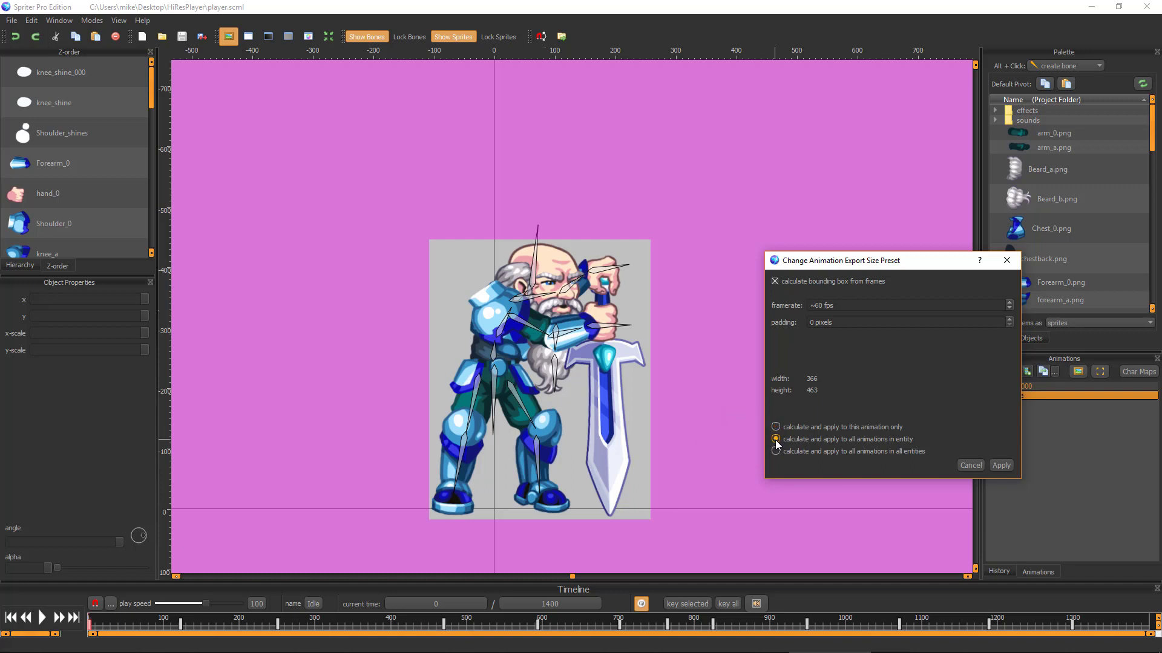
{"action": "left_click", "coordinate": [1000, 466]}
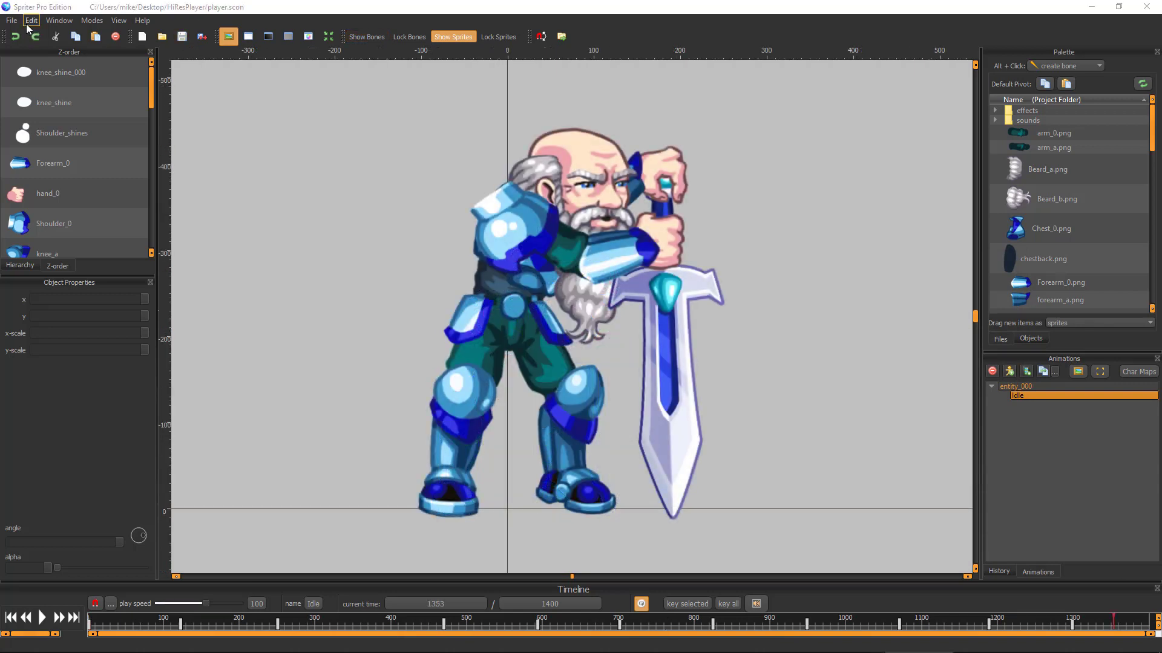
- Generate an oldHero spritesheet in the OldHero folder, also saving a spritesheeted project
{"action": "left_click", "coordinate": [11, 20]}
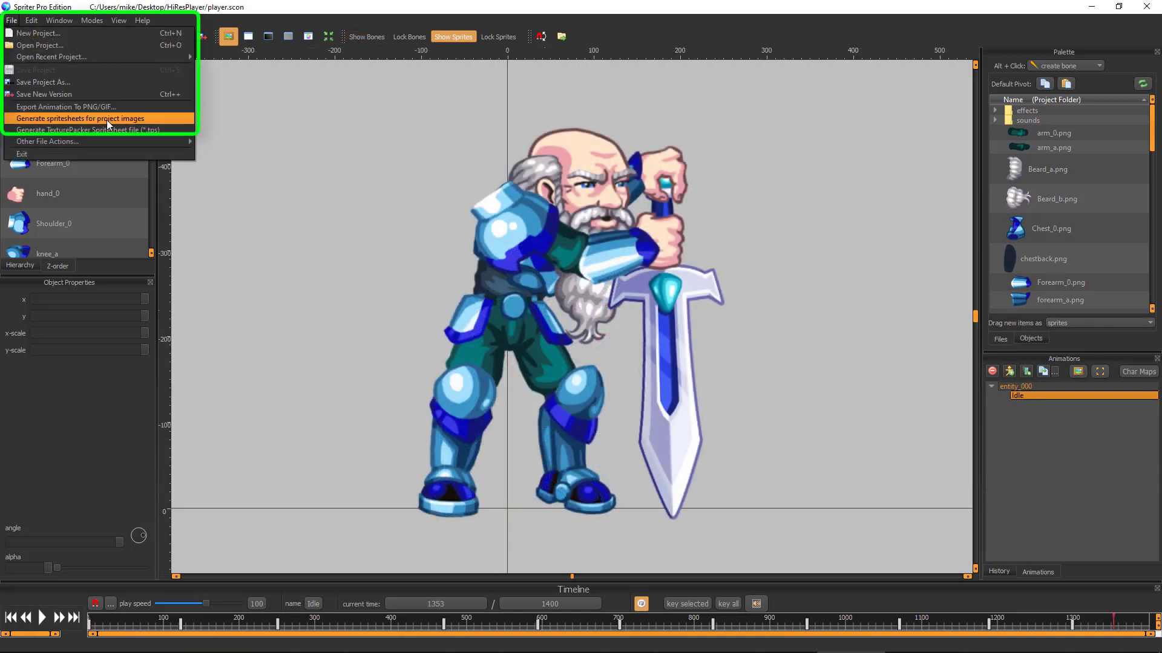
{"action": "left_click", "coordinate": [85, 117]}
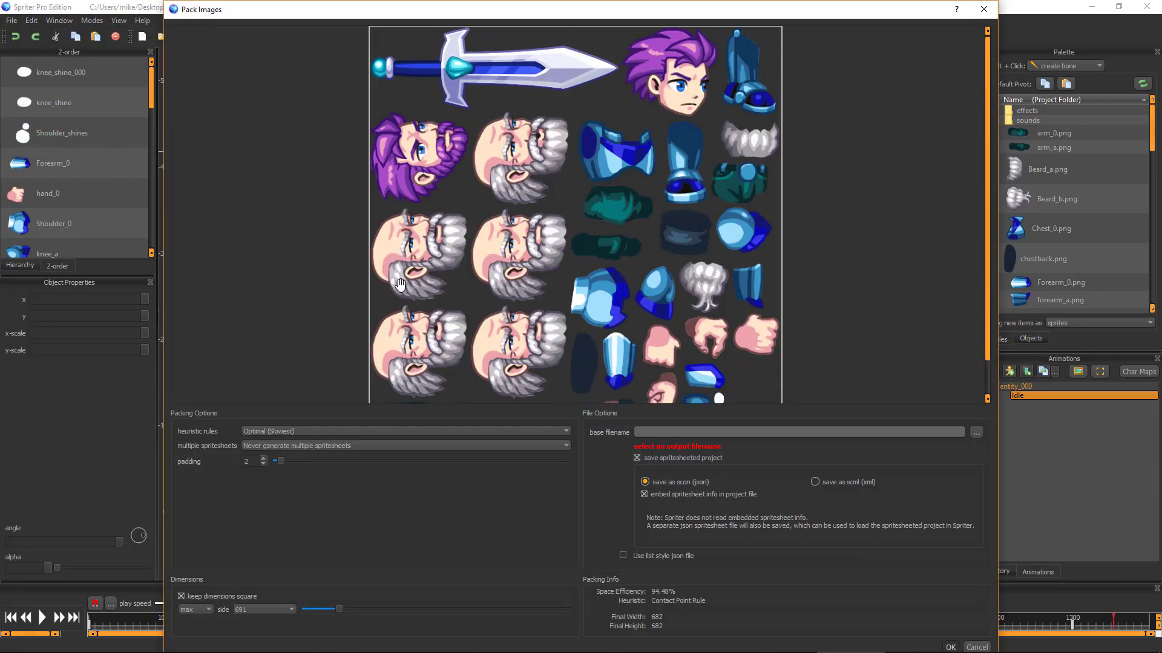
{"action": "left_click", "coordinate": [637, 458]}
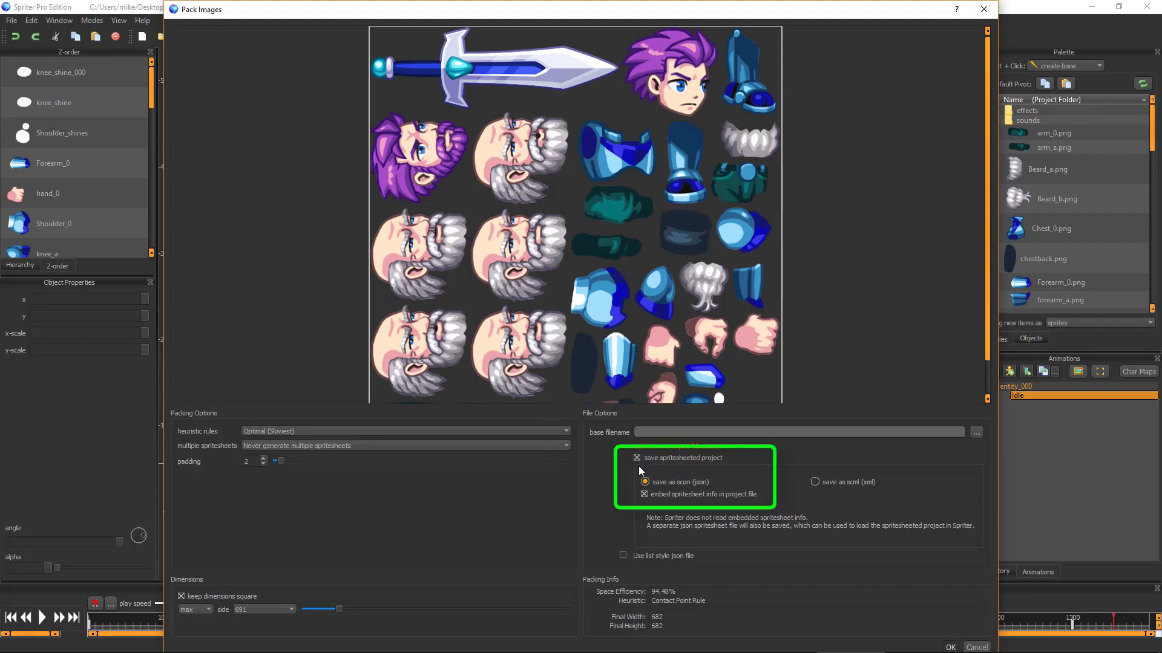
{"action": "left_click", "coordinate": [976, 432]}
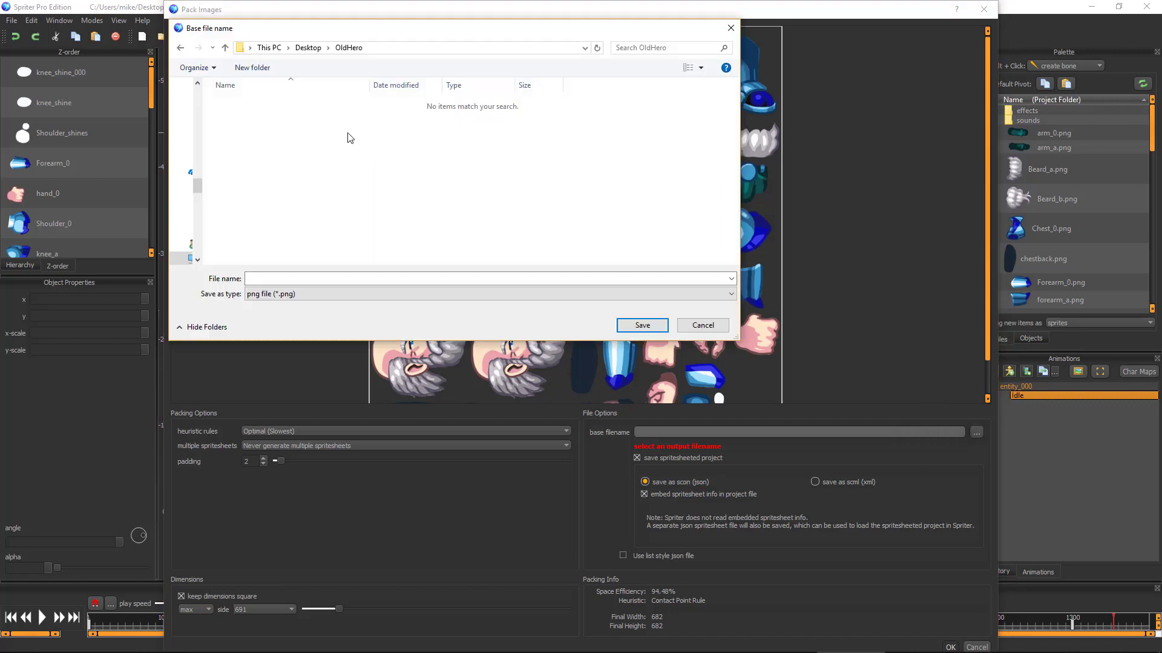
{"action": "left_click", "coordinate": [284, 279]}
{"action": "type", "text": "ldHero"}
{"action": "left_click", "coordinate": [667, 327]}
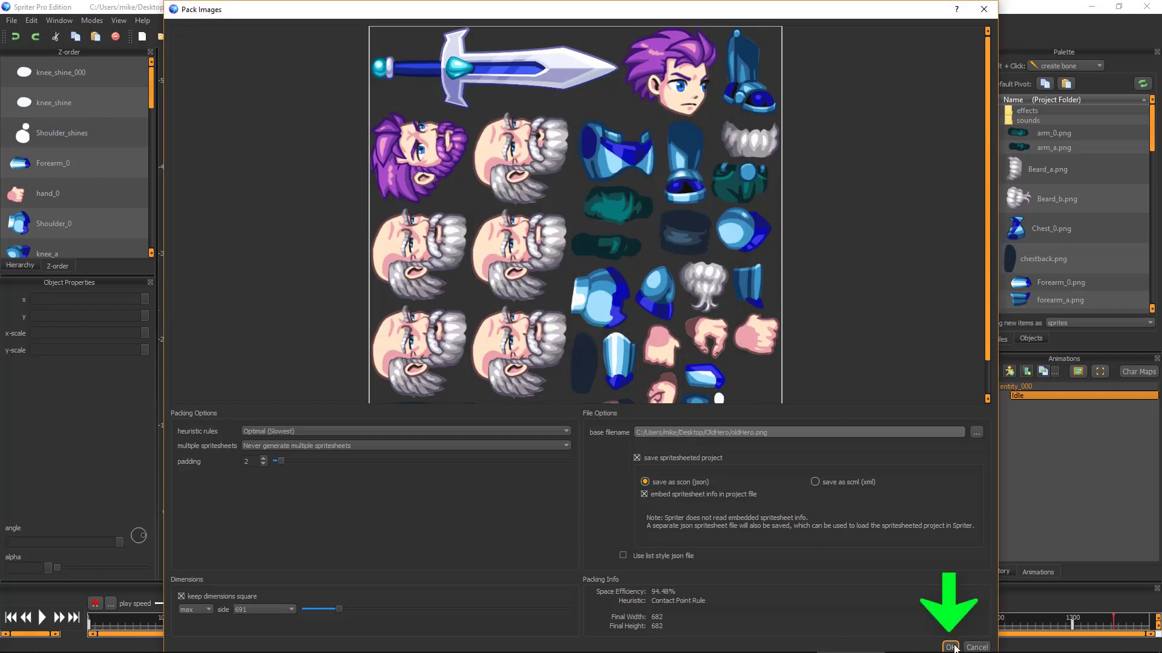
{"action": "left_click", "coordinate": [950, 647]}
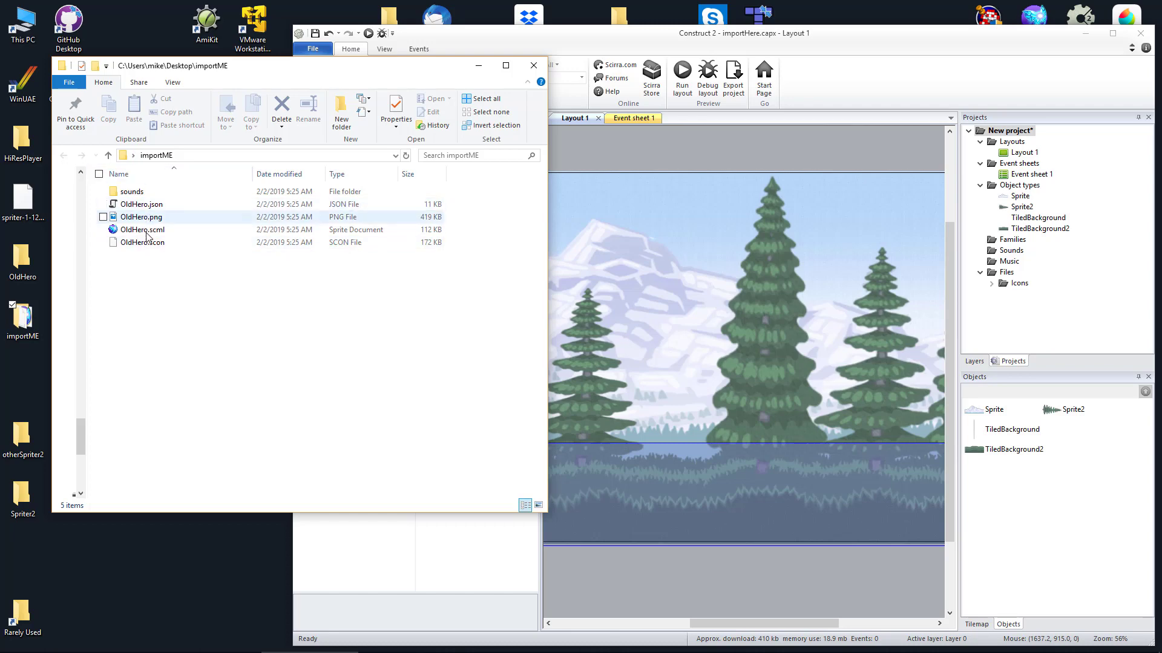
- Insert a new Scml object into the Construct 2 layout
{"action": "double_click", "coordinate": [657, 142]}
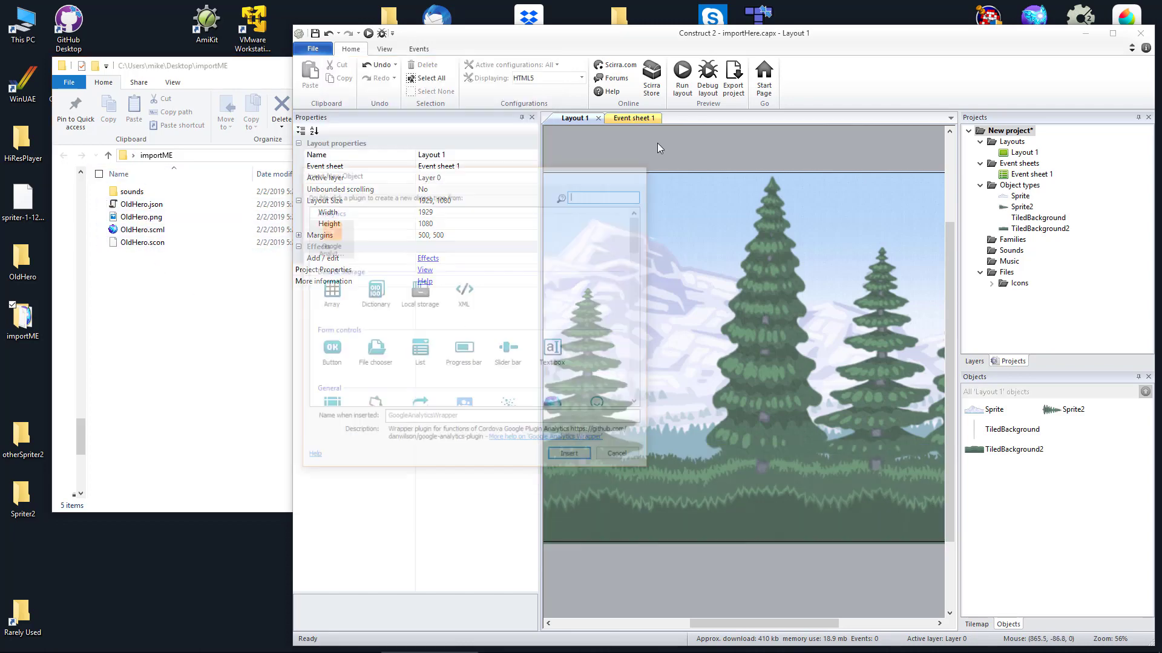
{"action": "scroll", "coordinate": [565, 340], "scroll_direction": "down", "scroll_amount": 1}
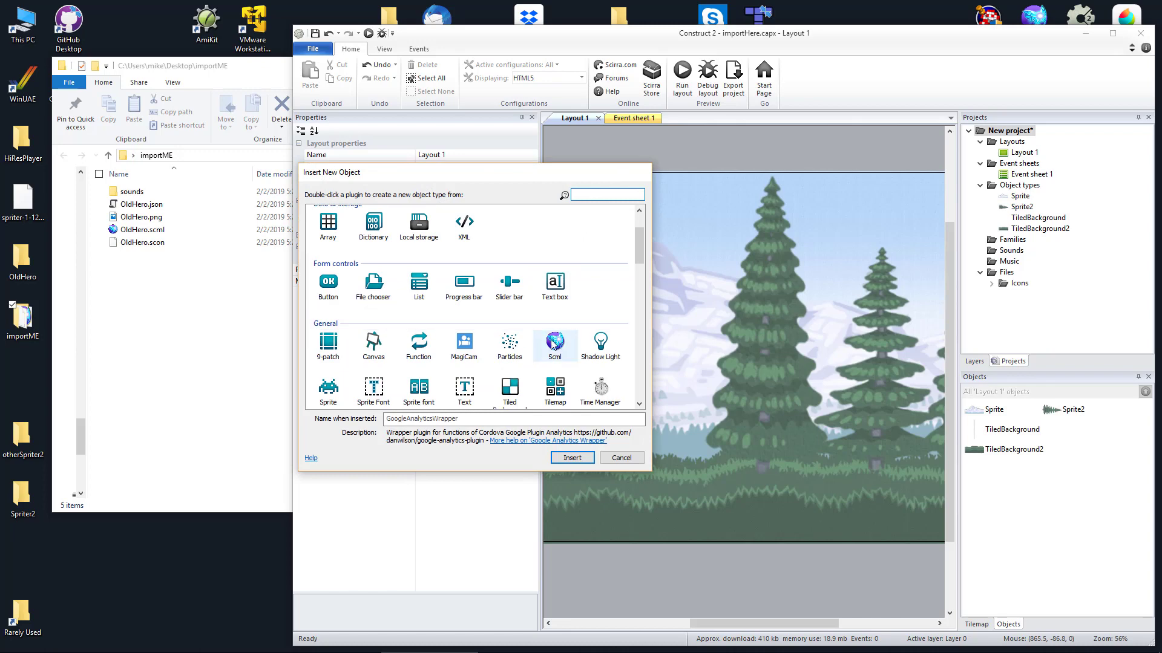
{"action": "double_click", "coordinate": [556, 343]}
{"action": "left_click", "coordinate": [719, 278]}
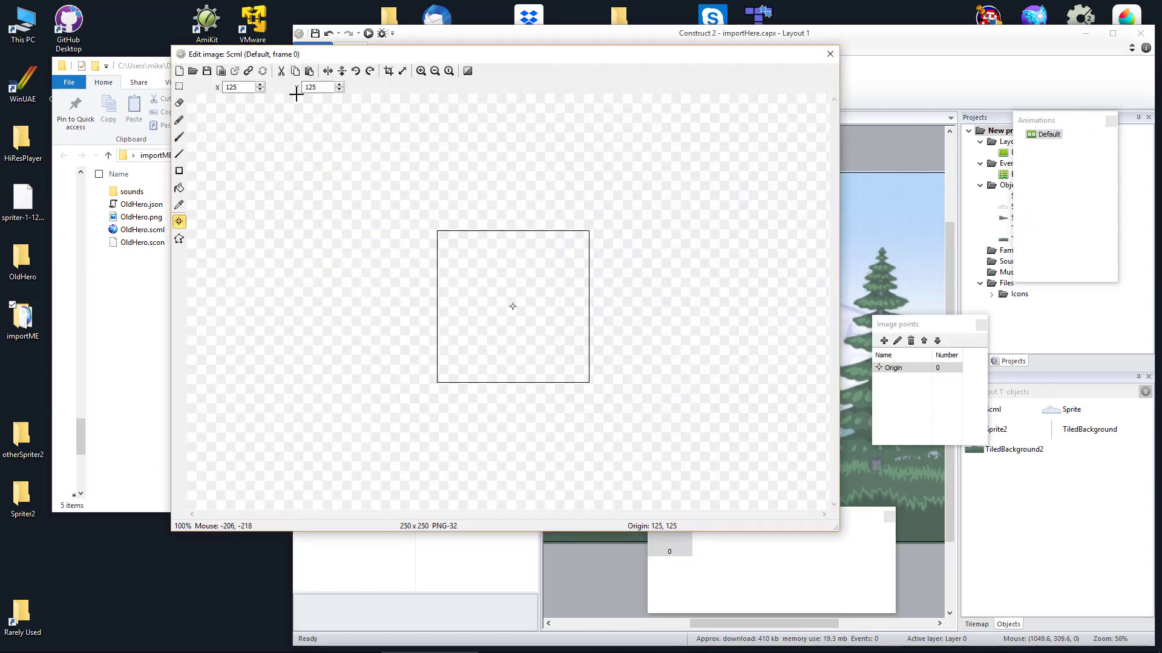
- Load OldHero.png as the Scml object's image and close the image editor
{"action": "left_click", "coordinate": [193, 71]}
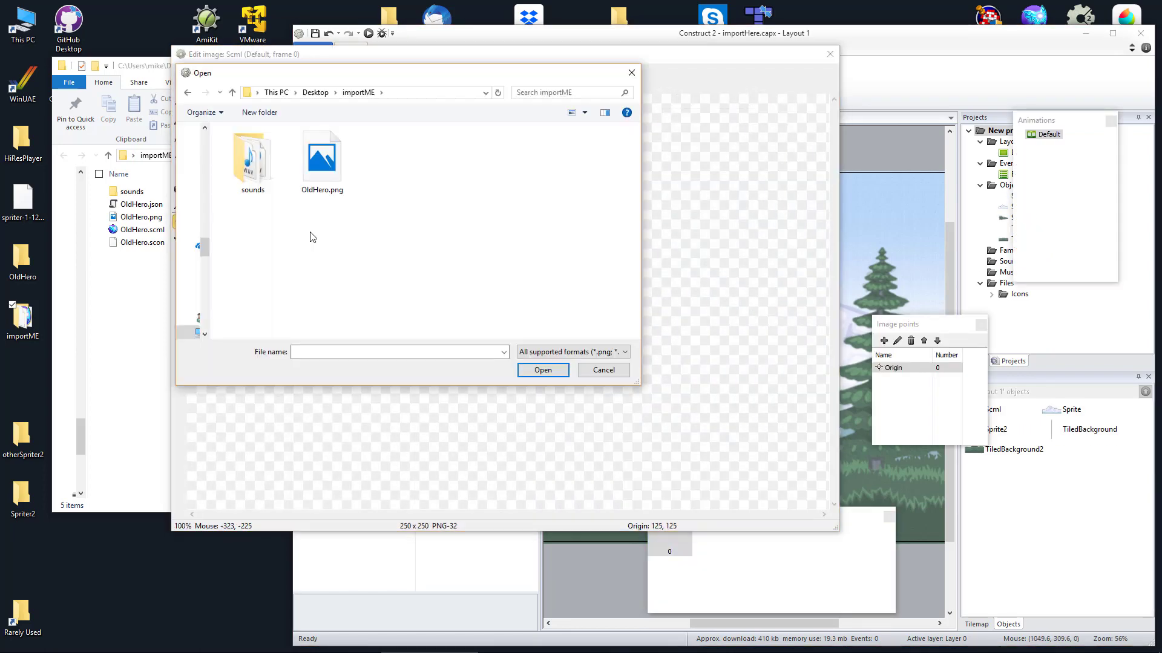
{"action": "double_click", "coordinate": [325, 173]}
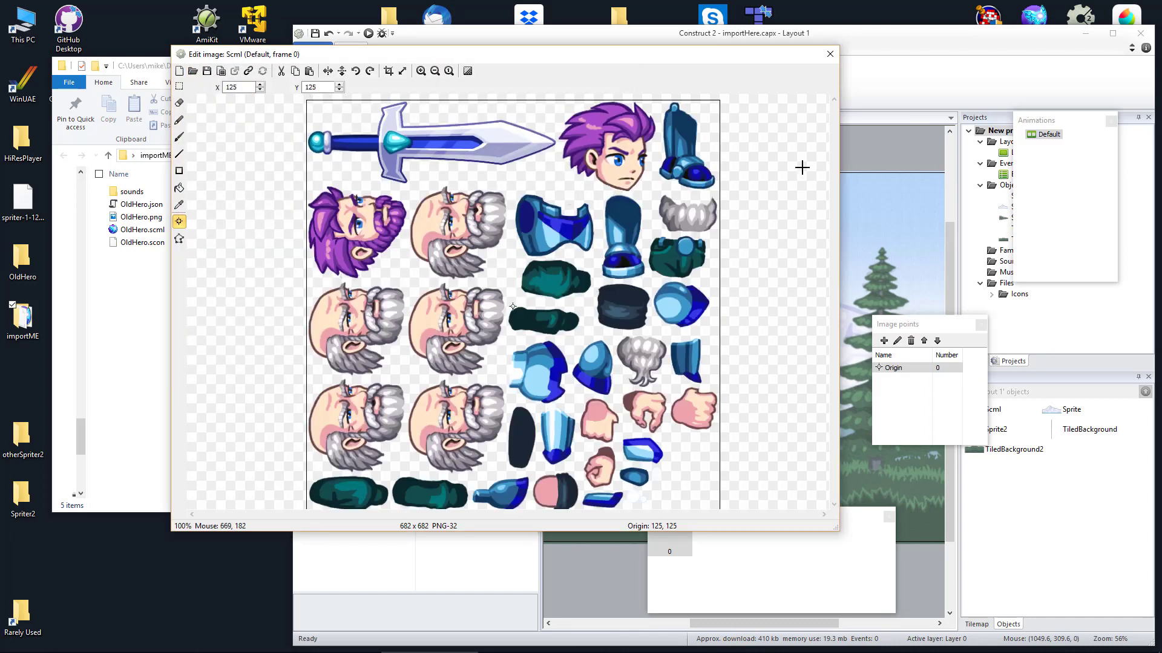
{"action": "left_click", "coordinate": [829, 56]}
- Add a 'Spriter Files' subfolder under the project's Files folder
{"action": "left_click", "coordinate": [807, 467]}
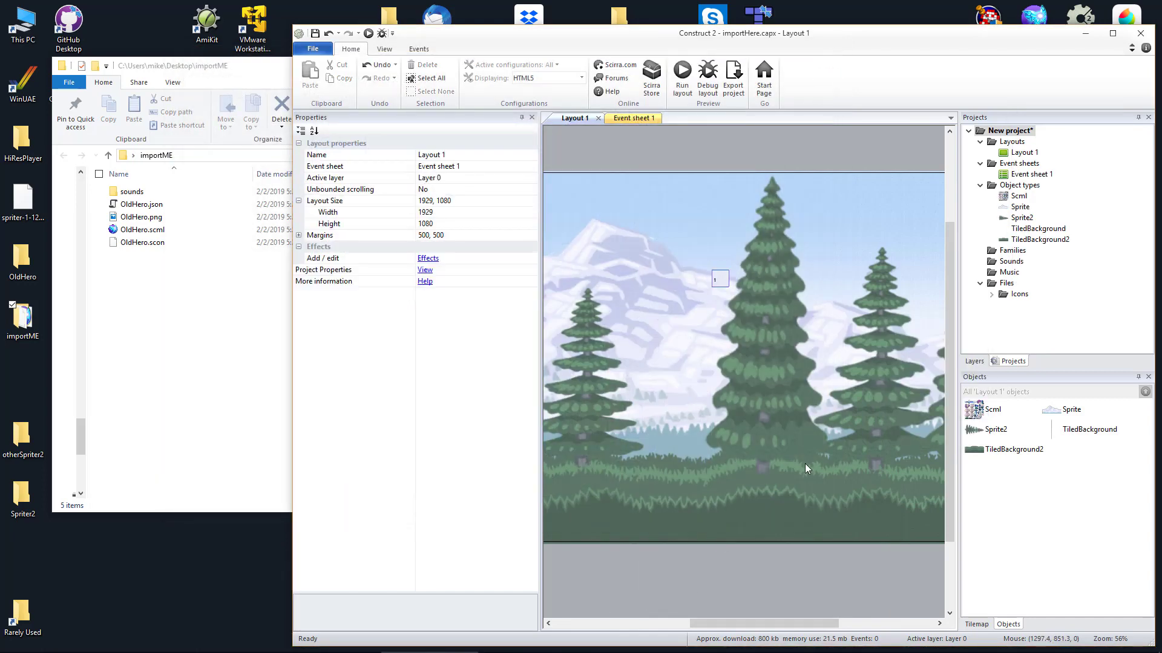
{"action": "right_click", "coordinate": [1006, 284]}
{"action": "left_click", "coordinate": [1033, 307]}
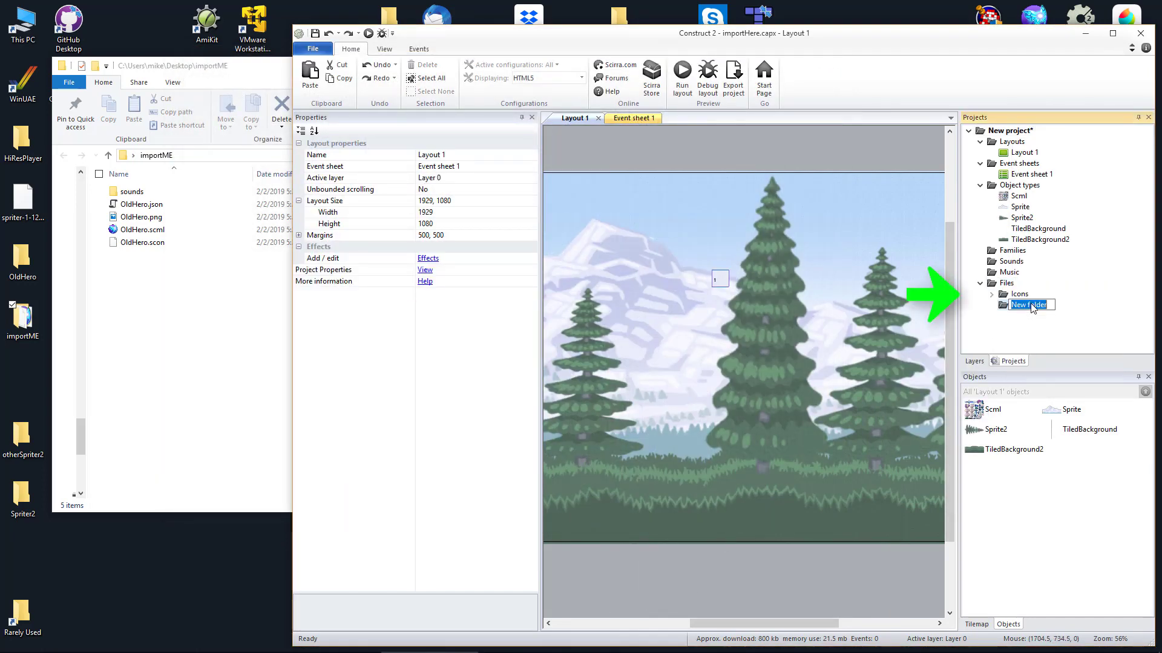
{"action": "type", "text": "Spriter Fil"}
{"action": "type", "text": "es"}
{"action": "key", "text": "Return"}
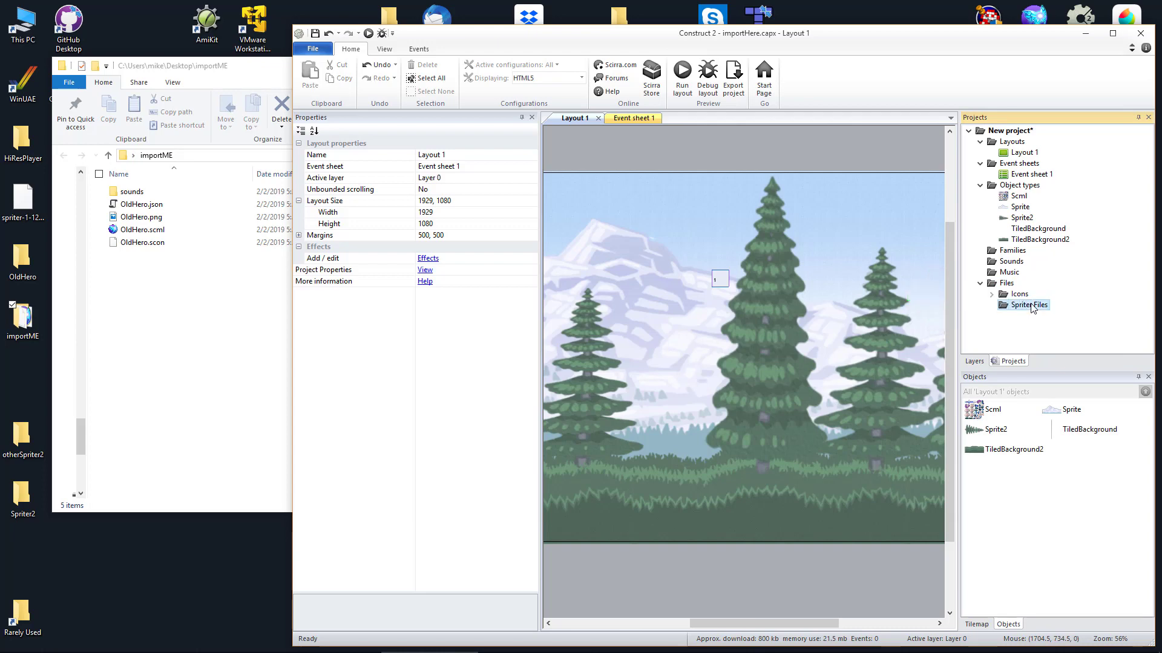
- Import OldHero.scon into the Spriter Files folder
{"action": "right_click", "coordinate": [1032, 309]}
{"action": "left_click", "coordinate": [1052, 318]}
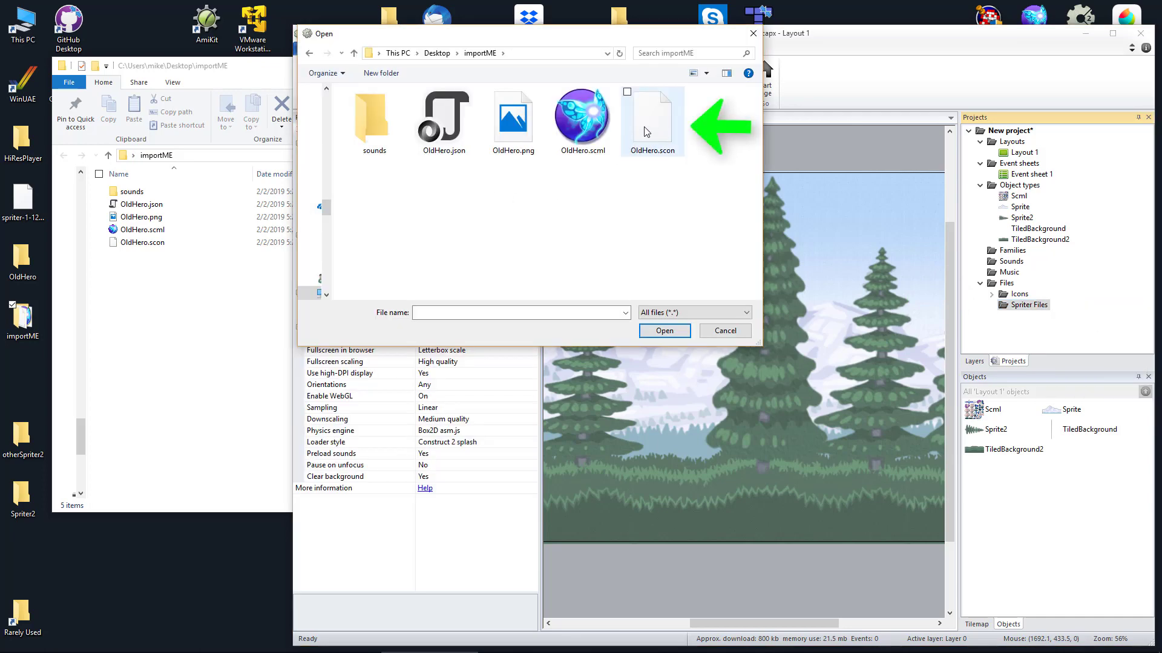
{"action": "double_click", "coordinate": [655, 127]}
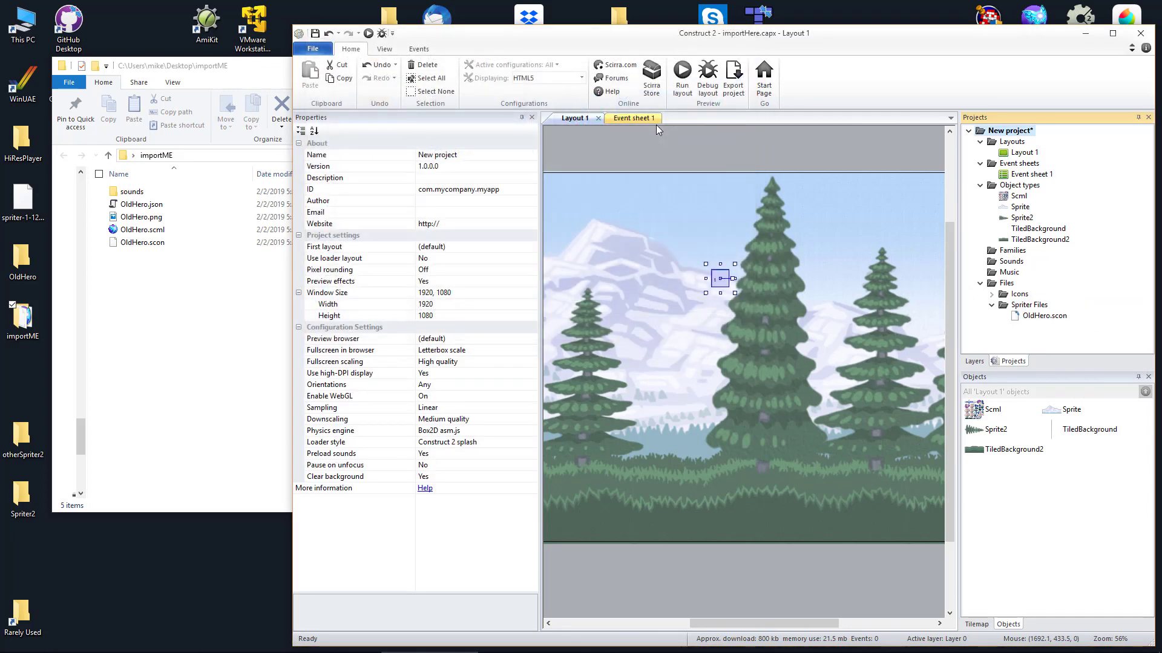
- Point the Scml object's SCML file at OldHero.scon and move it down toward the grass
{"action": "left_click", "coordinate": [718, 279]}
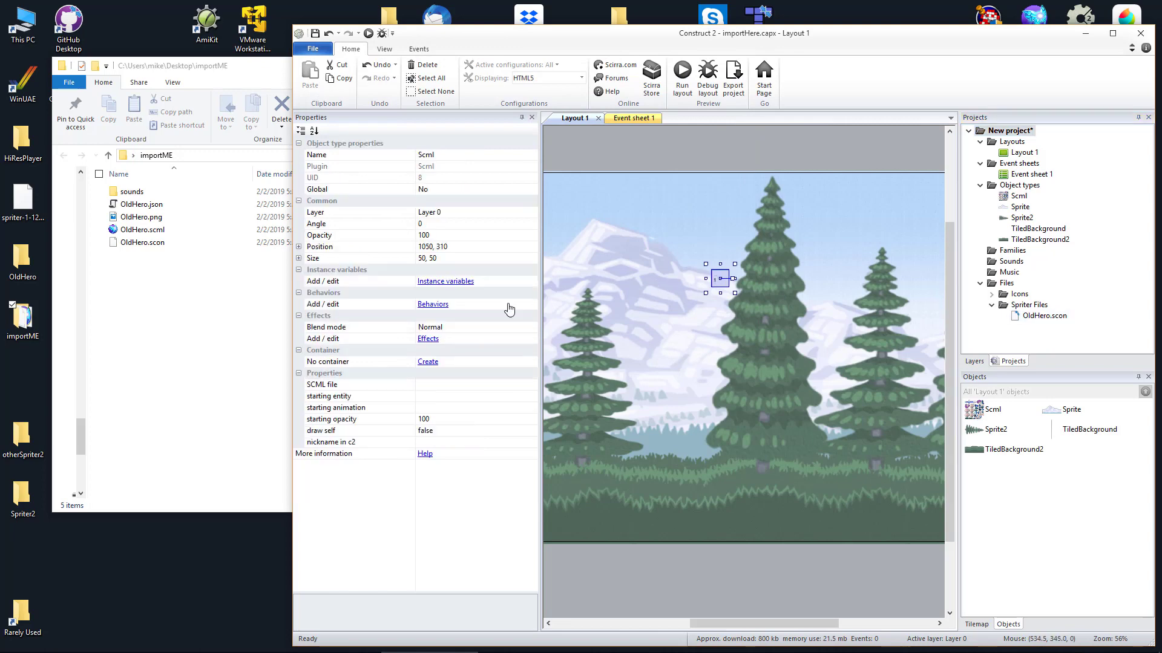
{"action": "left_click", "coordinate": [445, 389]}
{"action": "type", "text": "OldHero.sco"}
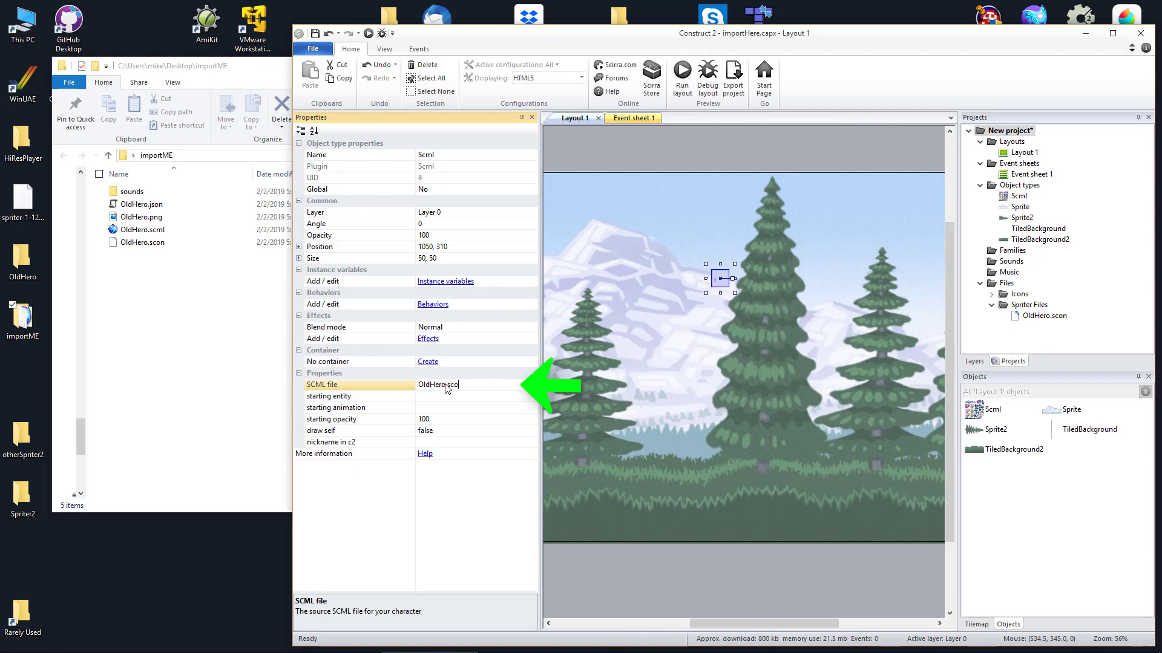
{"action": "type", "text": "n"}
{"action": "left_click", "coordinate": [612, 488]}
{"action": "left_click_drag", "start_coordinate": [719, 281], "coordinate": [765, 494]}
- Set the Scml object's draw self to true and preview the layout
{"action": "left_click", "coordinate": [441, 431]}
{"action": "left_click", "coordinate": [463, 453]}
{"action": "left_click", "coordinate": [661, 176]}
{"action": "left_click", "coordinate": [681, 74]}
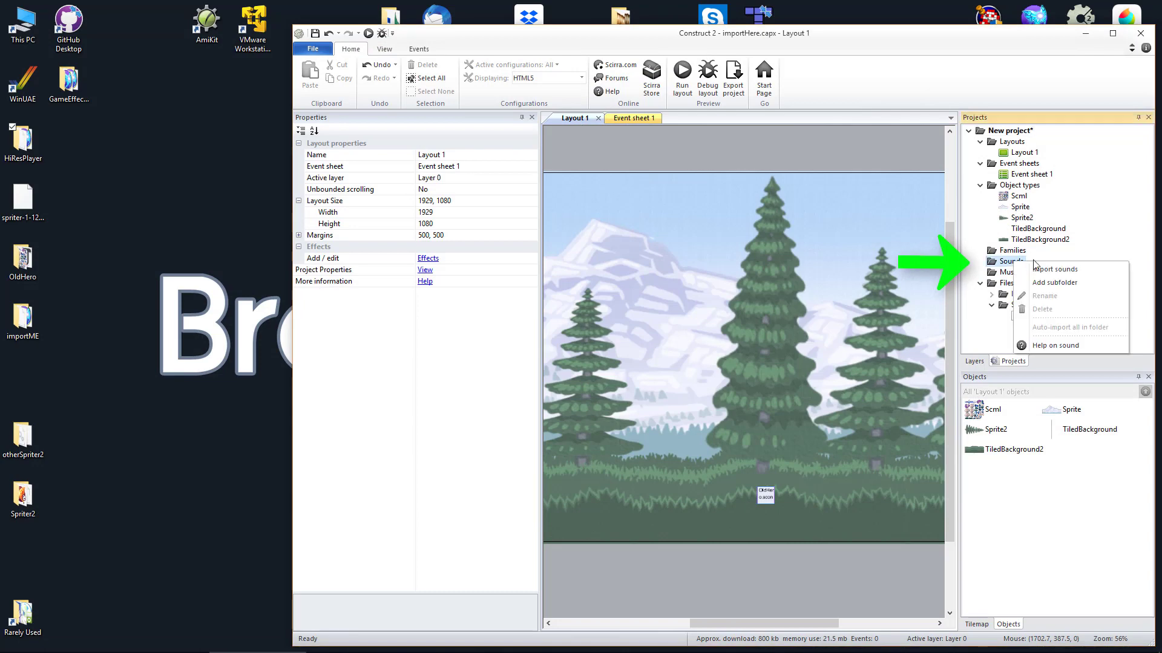
- Import and convert exhale.wav and inhale.wav into the project's Sounds
{"action": "left_click", "coordinate": [1055, 269]}
{"action": "left_click", "coordinate": [461, 257]}
{"action": "left_click", "coordinate": [748, 476]}
{"action": "left_click", "coordinate": [787, 452]}
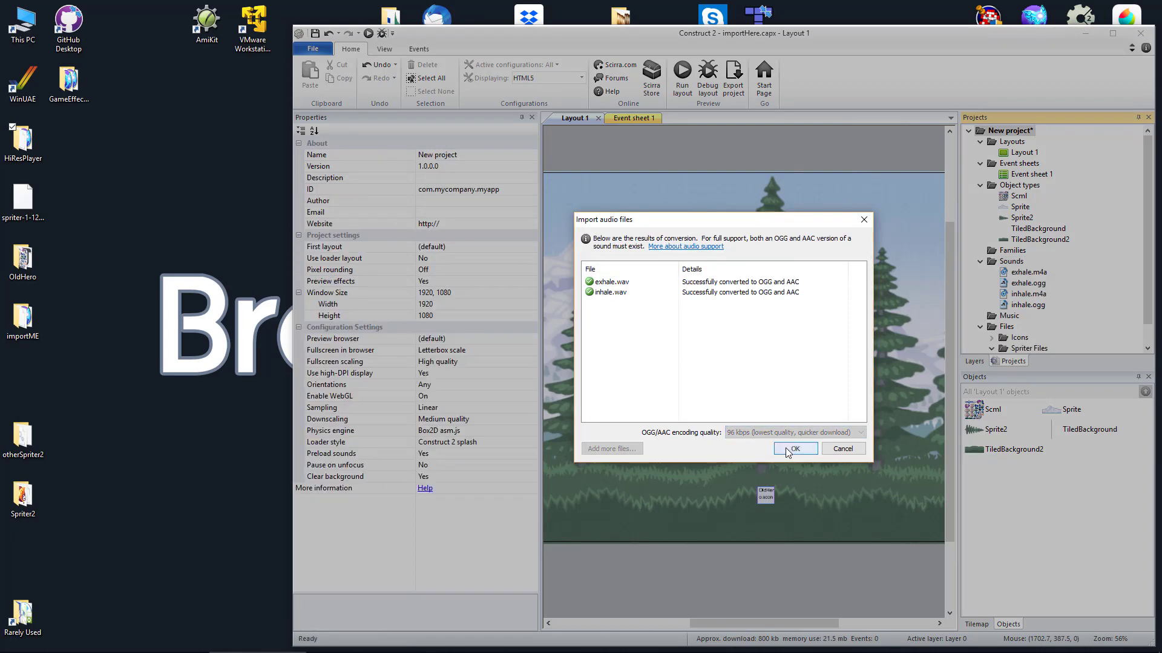
{"action": "left_click", "coordinate": [791, 449]}
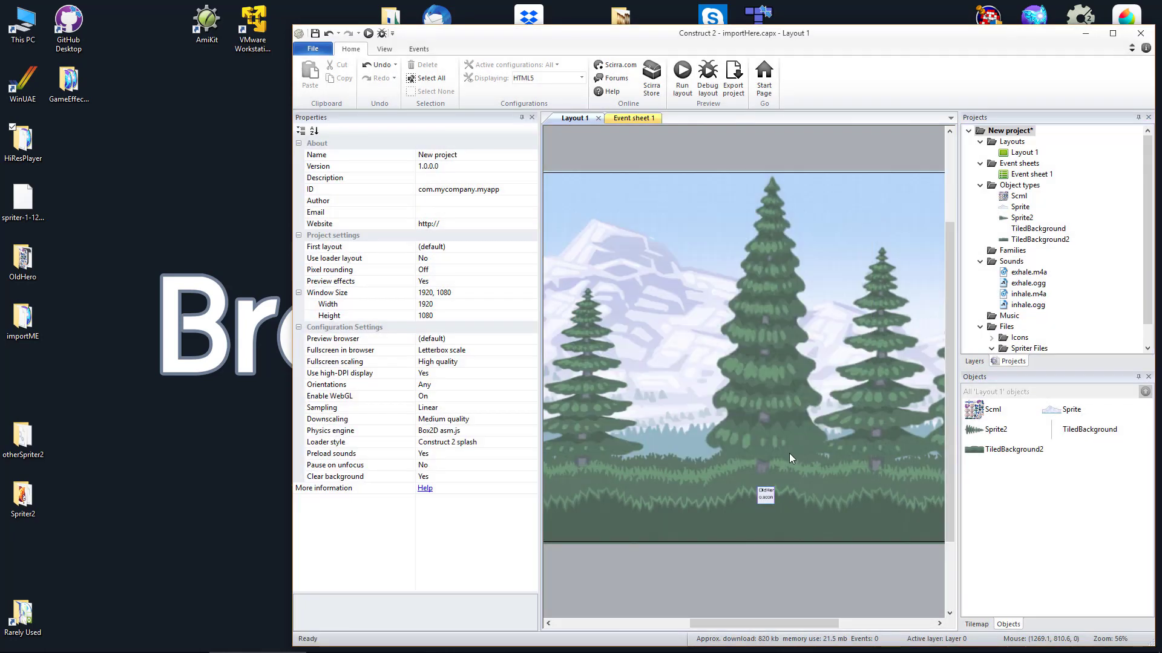
- In Event sheet 1, add an Scml 'On sound triggered' event
{"action": "double_click", "coordinate": [1022, 174]}
{"action": "left_click", "coordinate": [588, 143]}
{"action": "double_click", "coordinate": [654, 225]}
{"action": "scroll", "coordinate": [741, 475], "scroll_direction": "down", "scroll_amount": 3}
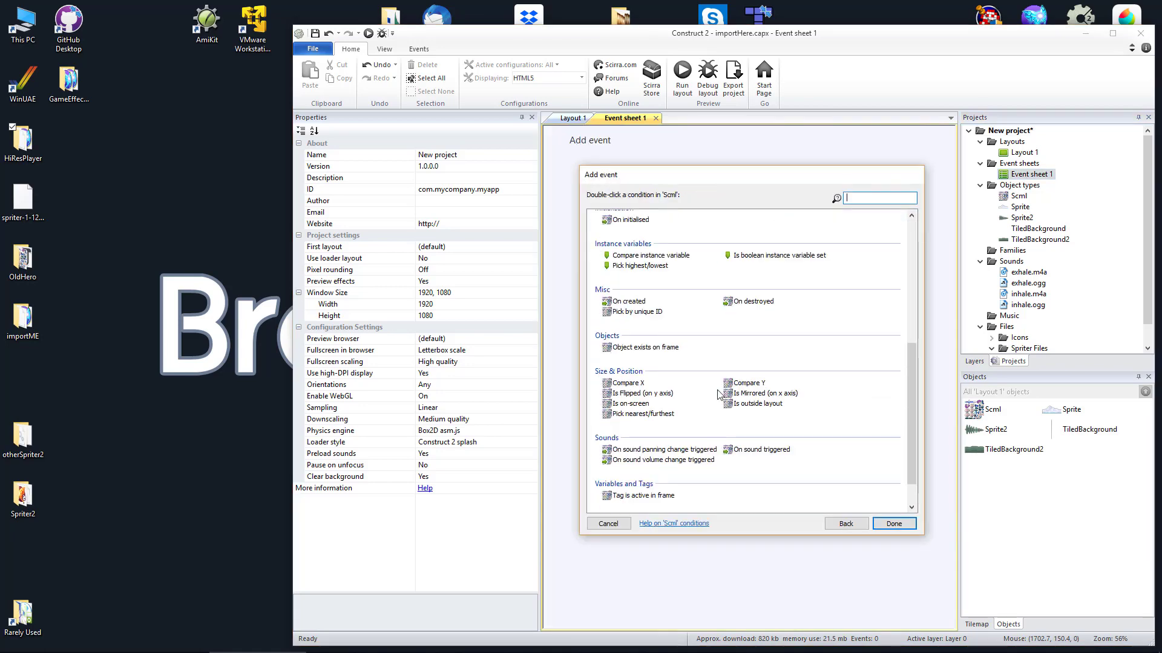
{"action": "double_click", "coordinate": [746, 451]}
- Give the event an Audio 'Play (by name)' action with file name Scml.triggeredSound
{"action": "left_click", "coordinate": [738, 140]}
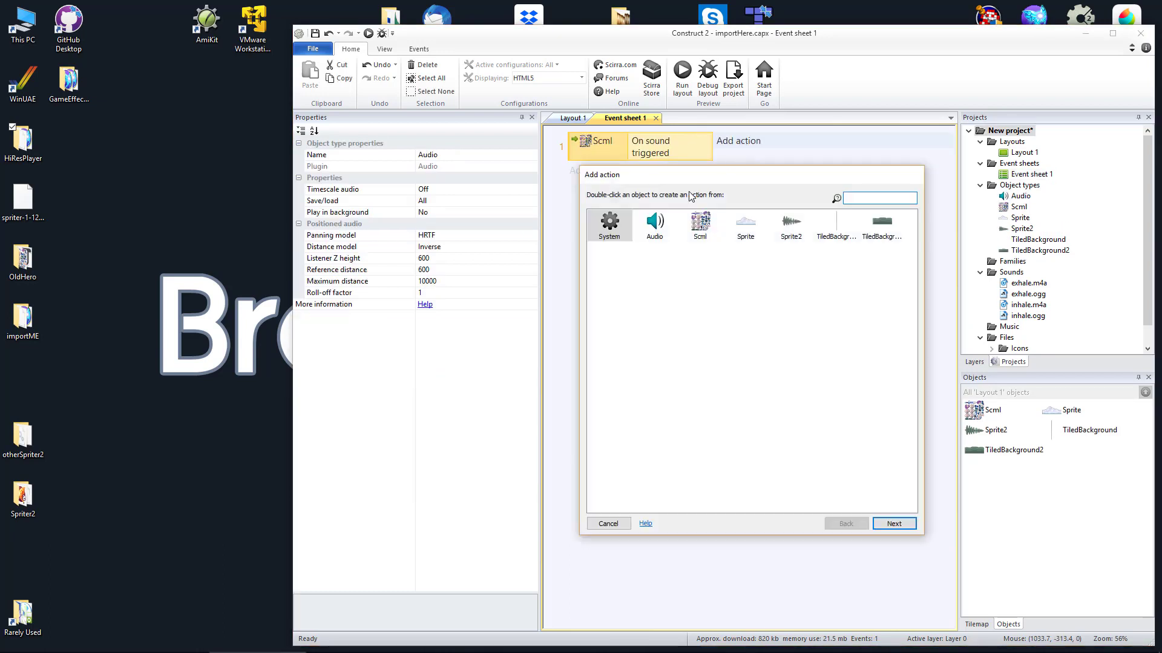
{"action": "double_click", "coordinate": [609, 227]}
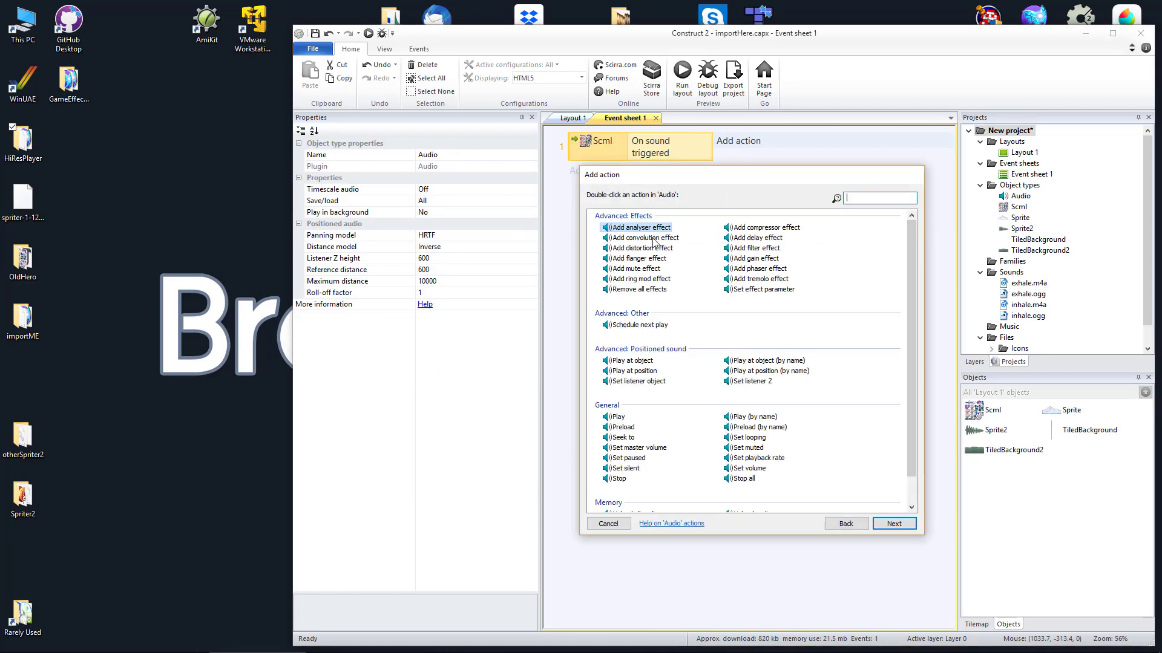
{"action": "double_click", "coordinate": [732, 420]}
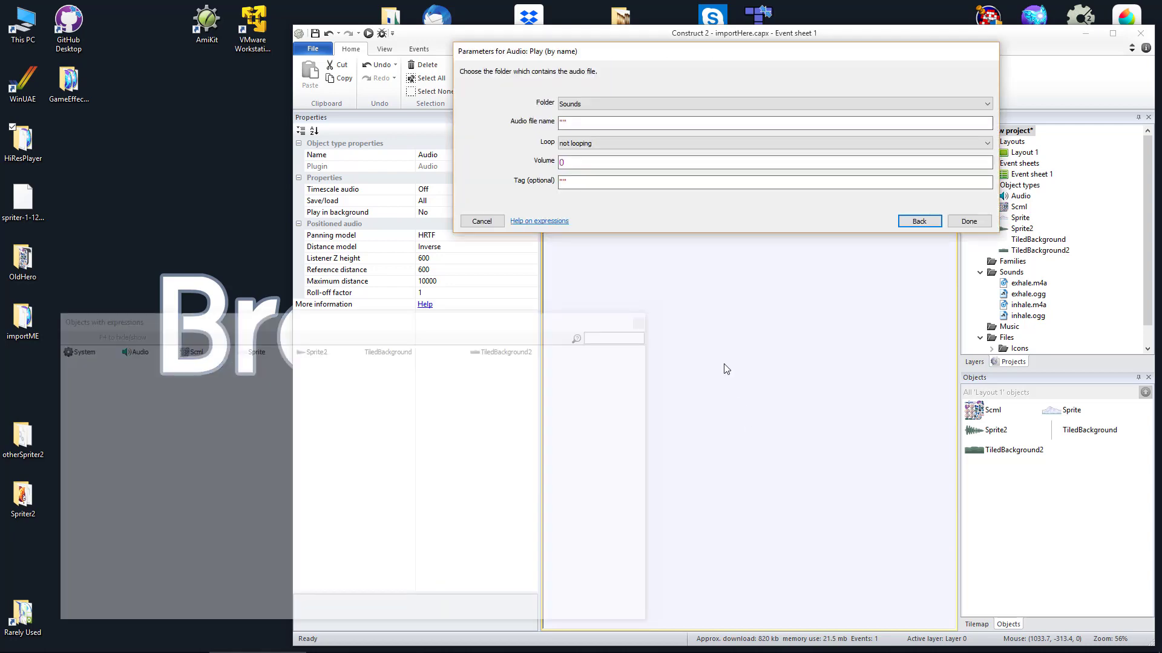
{"action": "key", "text": "Tab"}
{"action": "double_click", "coordinate": [504, 283]}
{"action": "scroll", "coordinate": [420, 428], "scroll_direction": "down", "scroll_amount": 3}
{"action": "scroll", "coordinate": [421, 427], "scroll_direction": "down", "scroll_amount": 3}
{"action": "scroll", "coordinate": [420, 426], "scroll_direction": "down", "scroll_amount": 3}
{"action": "left_click", "coordinate": [427, 427]}
{"action": "double_click", "coordinate": [438, 425]}
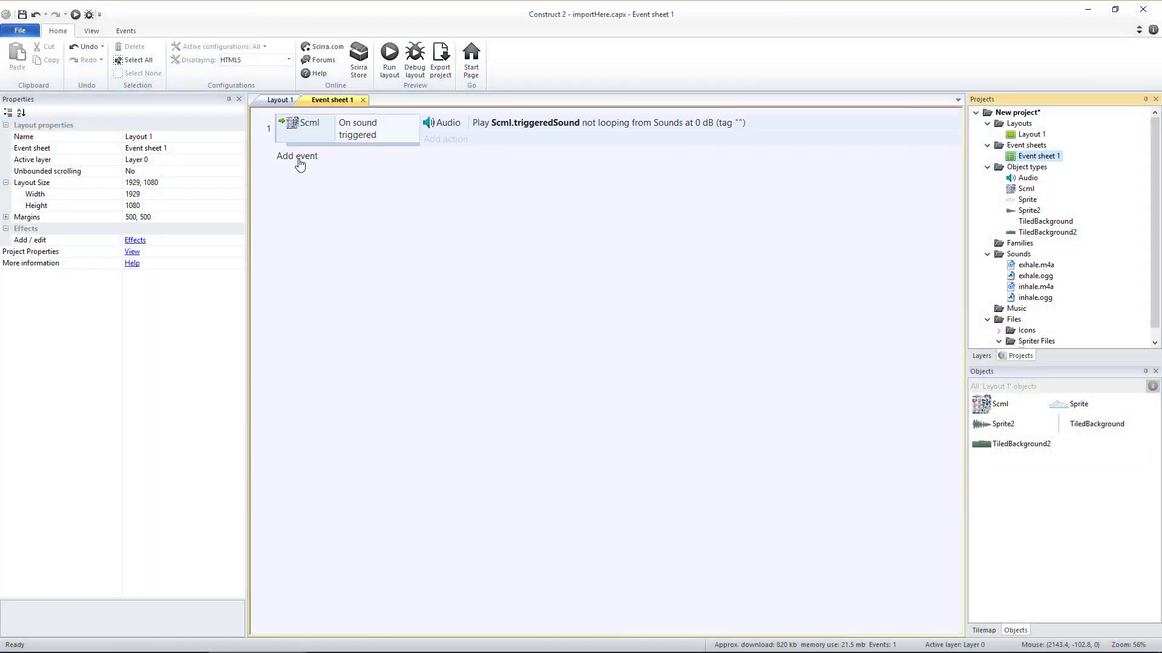
- Drop an extra Scml condition and start a second Scml action on the sound-triggered event
{"action": "right_click", "coordinate": [304, 132]}
{"action": "left_click", "coordinate": [346, 160]}
{"action": "double_click", "coordinate": [701, 227]}
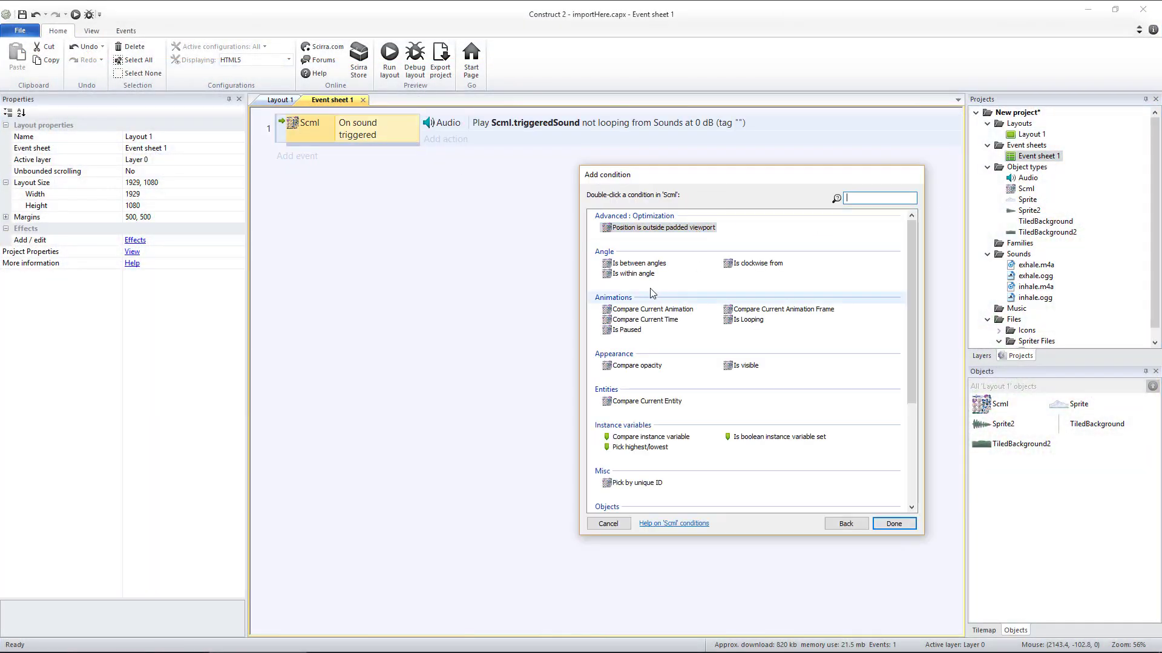
{"action": "scroll", "coordinate": [651, 291], "scroll_direction": "down", "scroll_amount": 3}
{"action": "scroll", "coordinate": [651, 292], "scroll_direction": "down", "scroll_amount": 1}
{"action": "scroll", "coordinate": [658, 304], "scroll_direction": "up", "scroll_amount": 3}
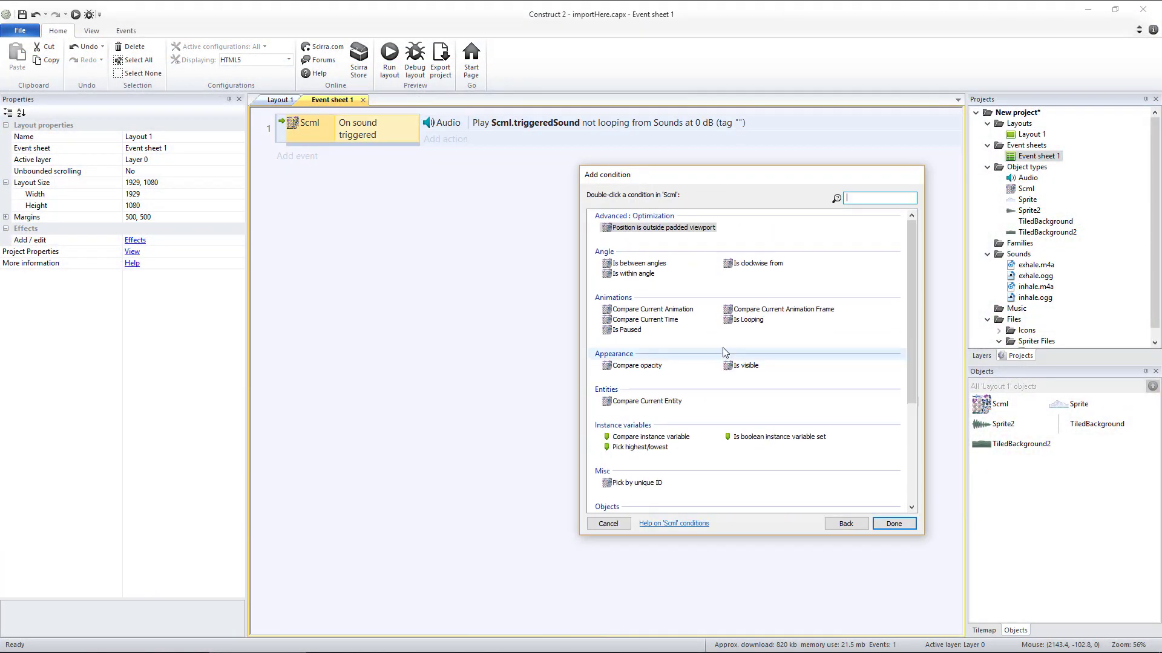
{"action": "left_click", "coordinate": [622, 525]}
{"action": "left_click", "coordinate": [445, 139]}
{"action": "double_click", "coordinate": [635, 235]}
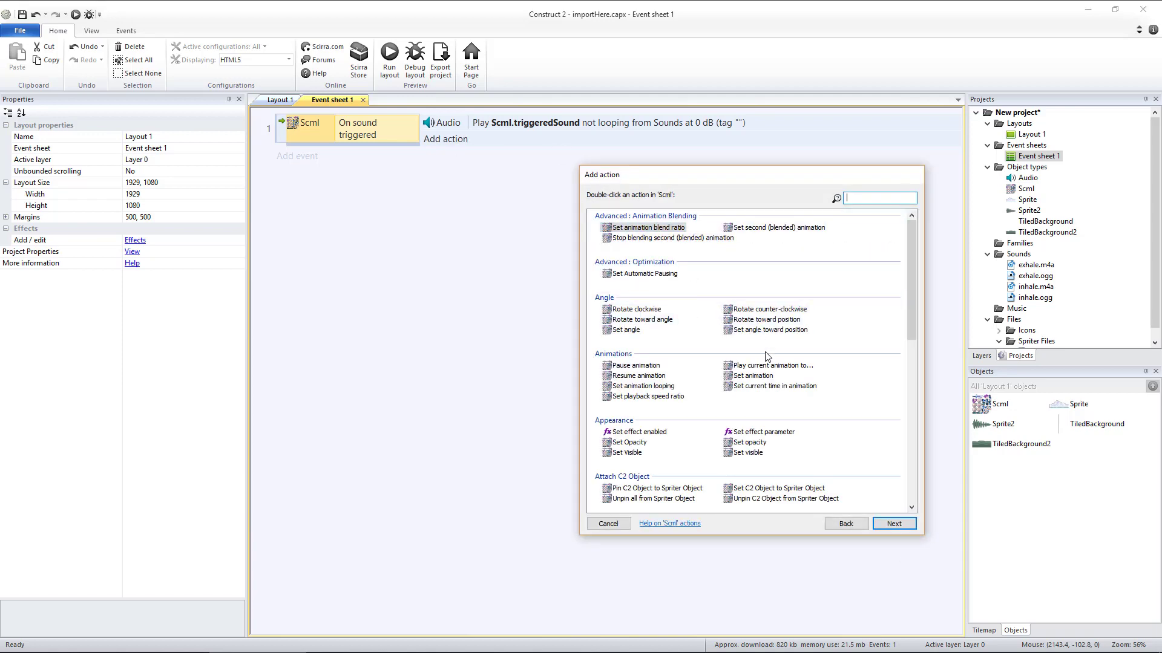